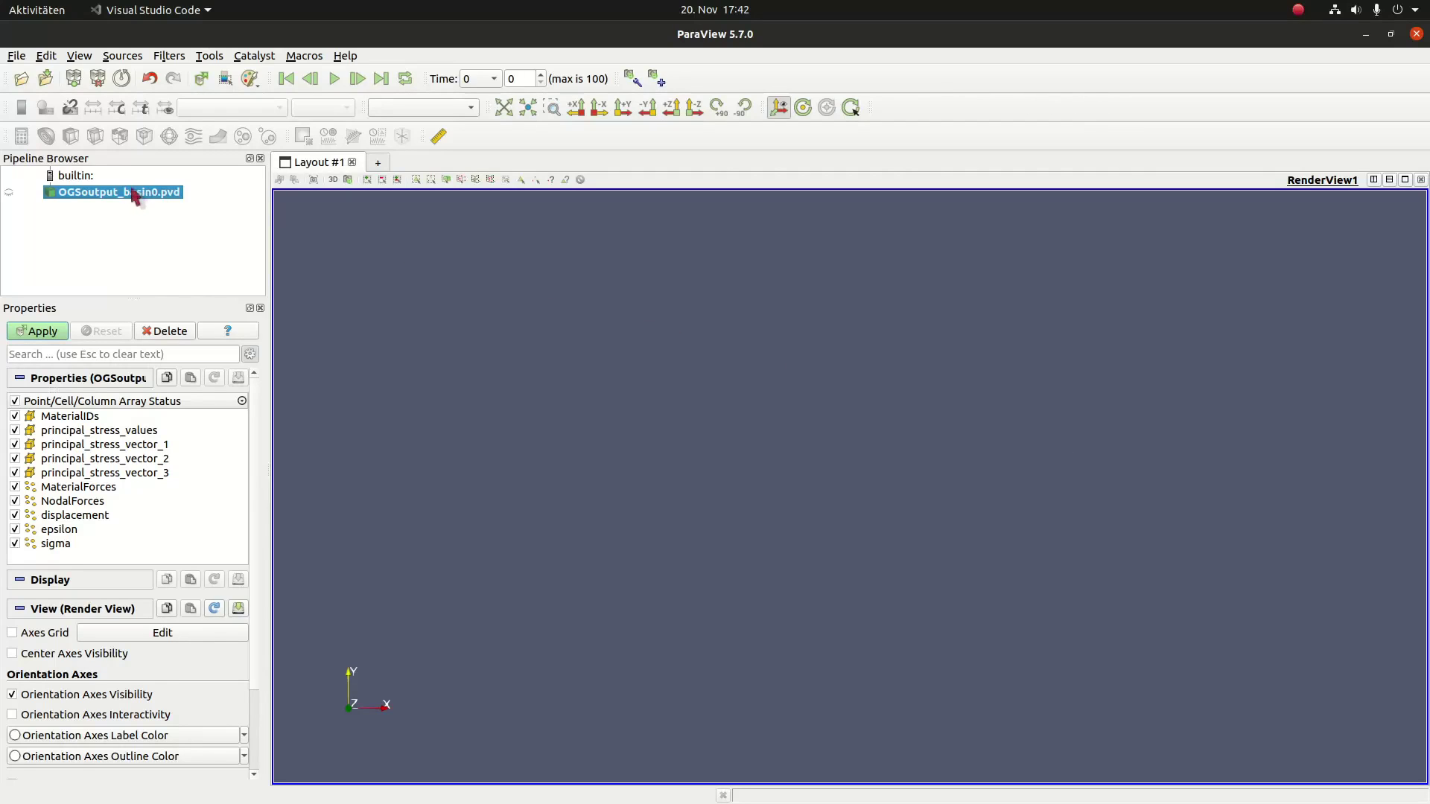
Apply the OGSoutput_basin0.pvd reader so the basin renders as a solid grey slab
click(52, 332)
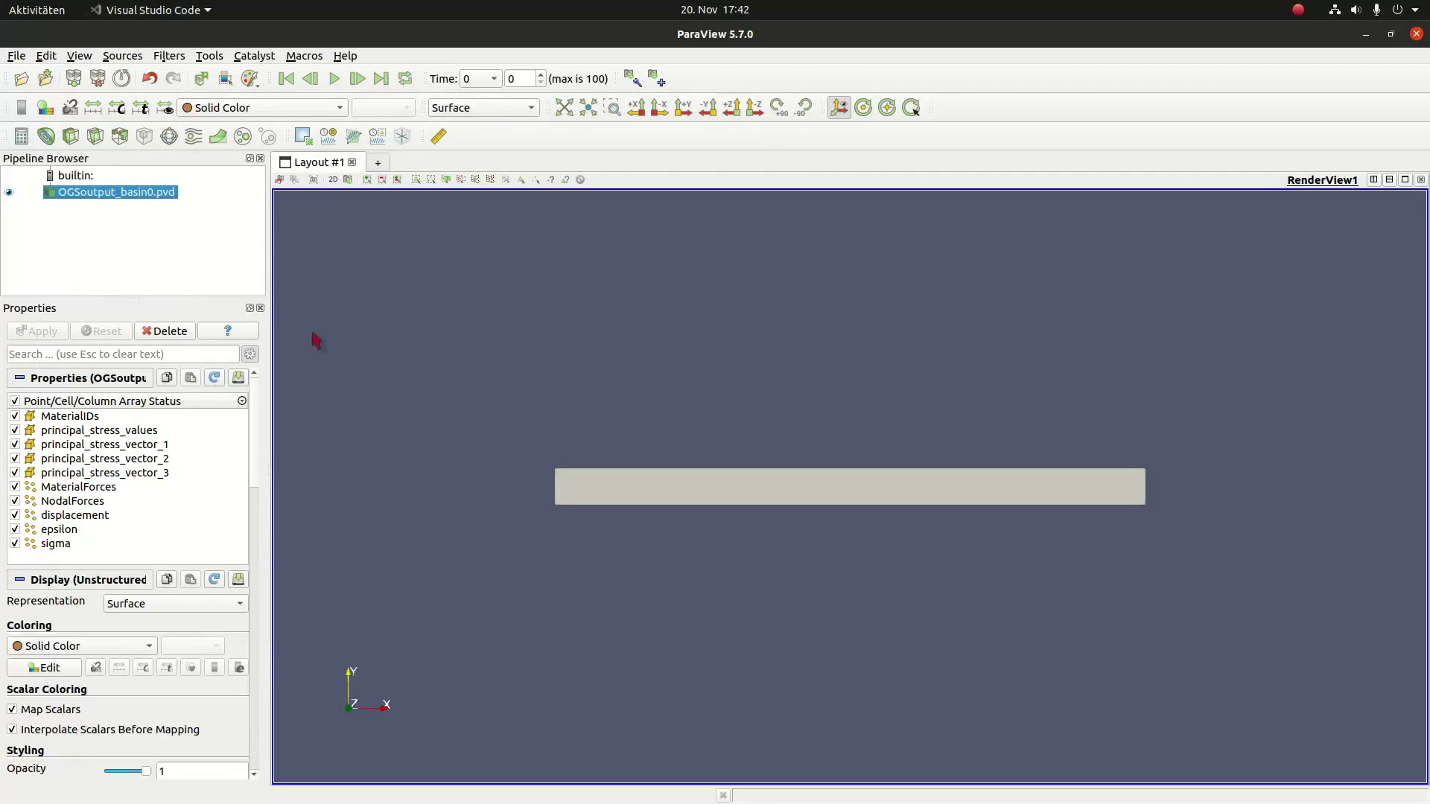
click(46, 56)
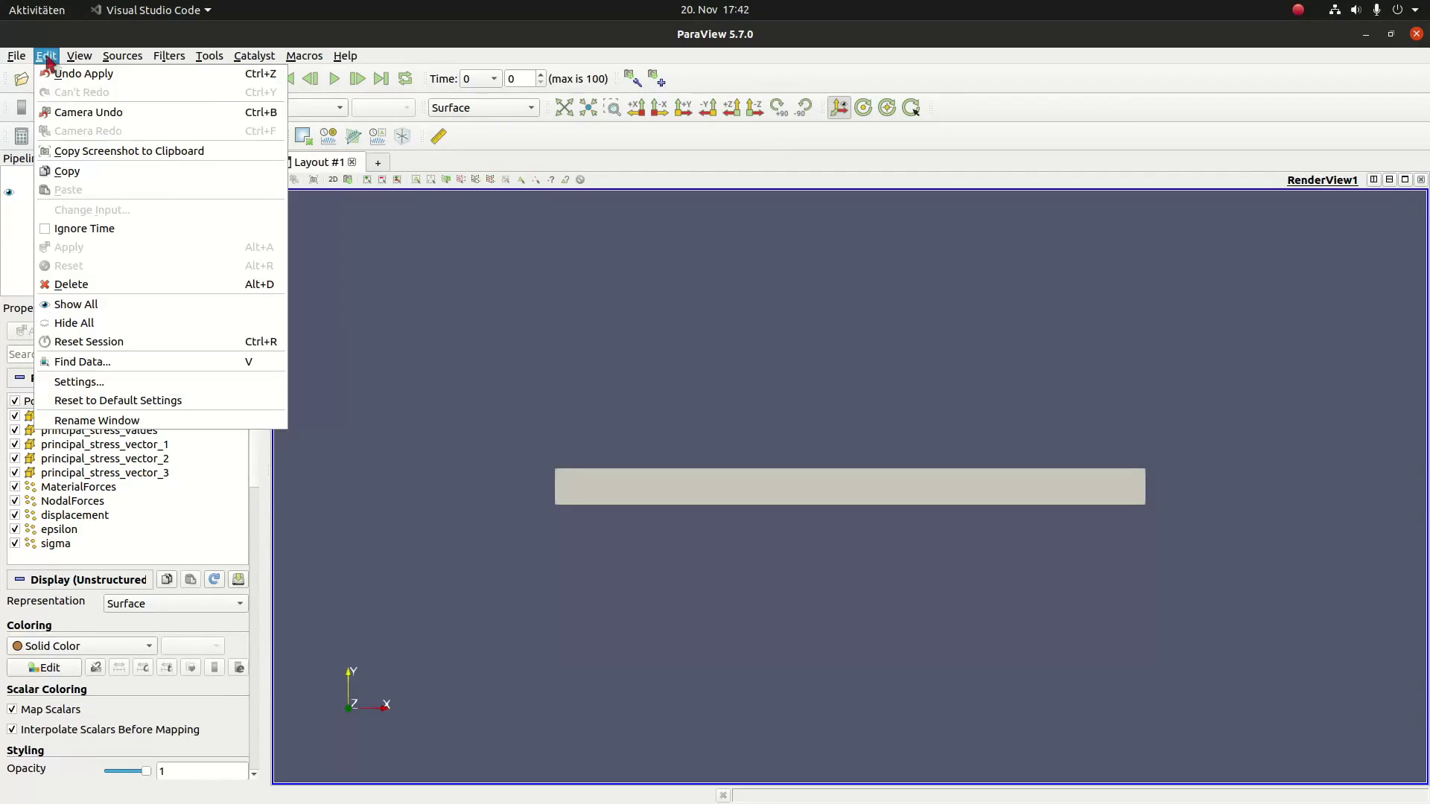
click(97, 381)
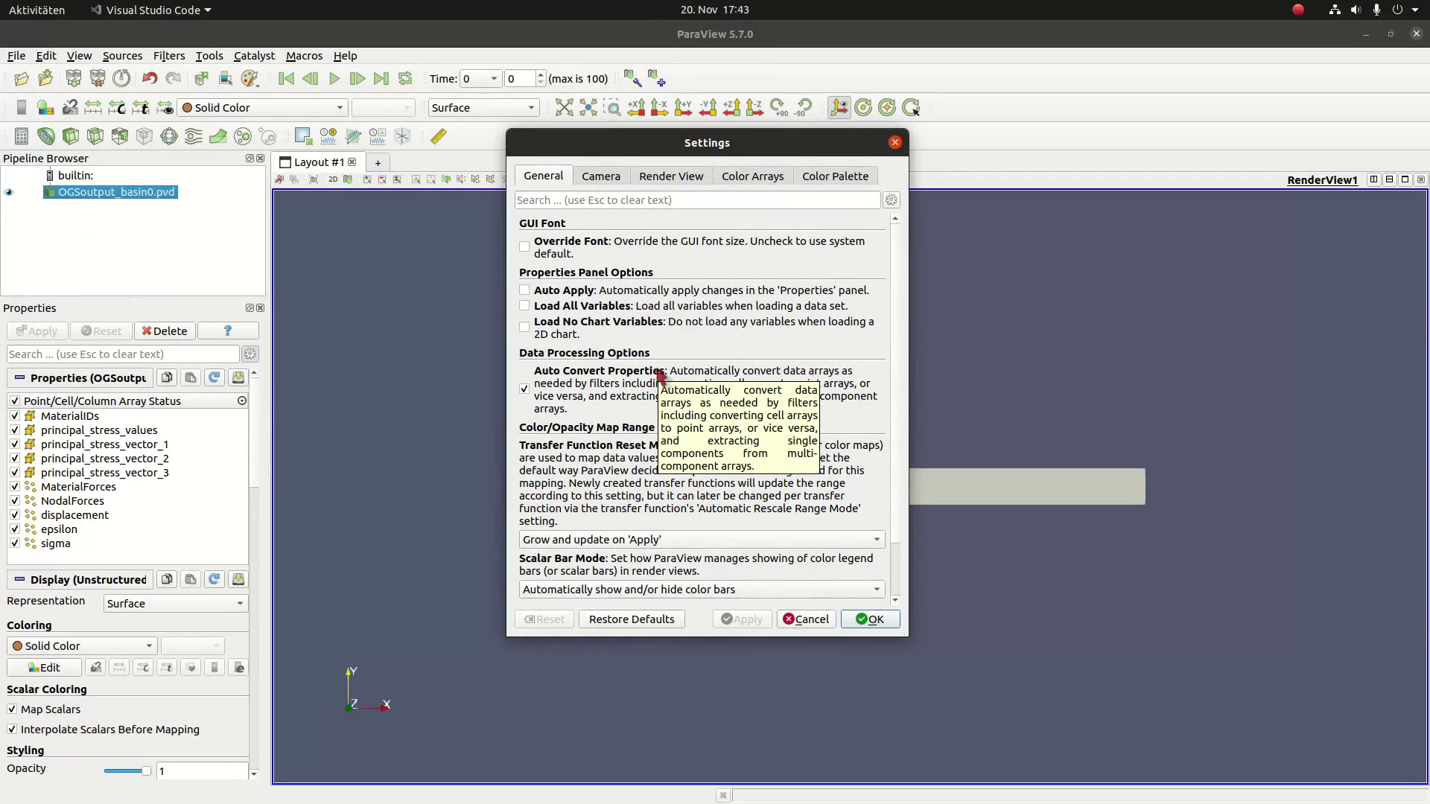
click(871, 619)
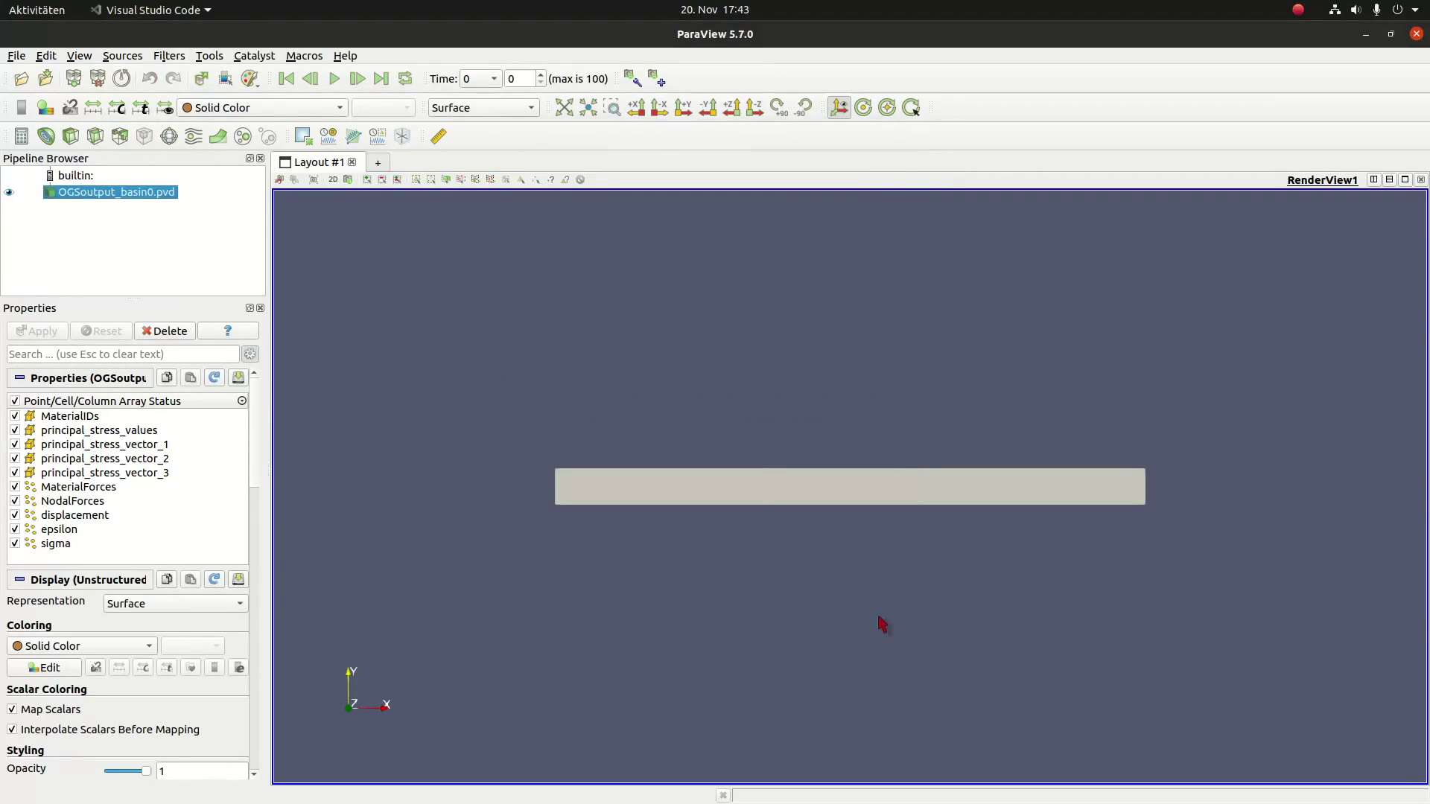
Colour the basin by displacement, rescale over all timesteps, and play through to step 100
click(327, 112)
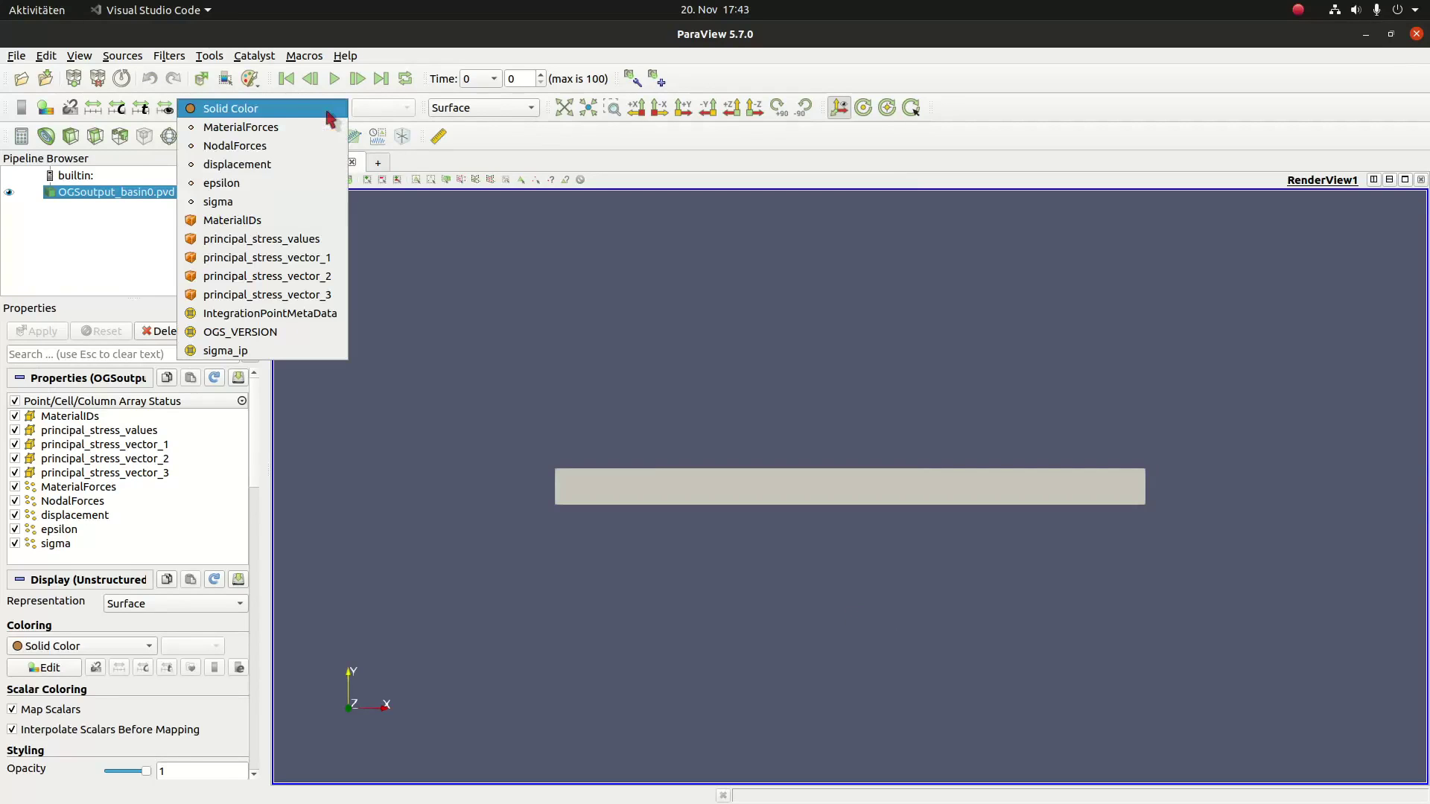
click(289, 165)
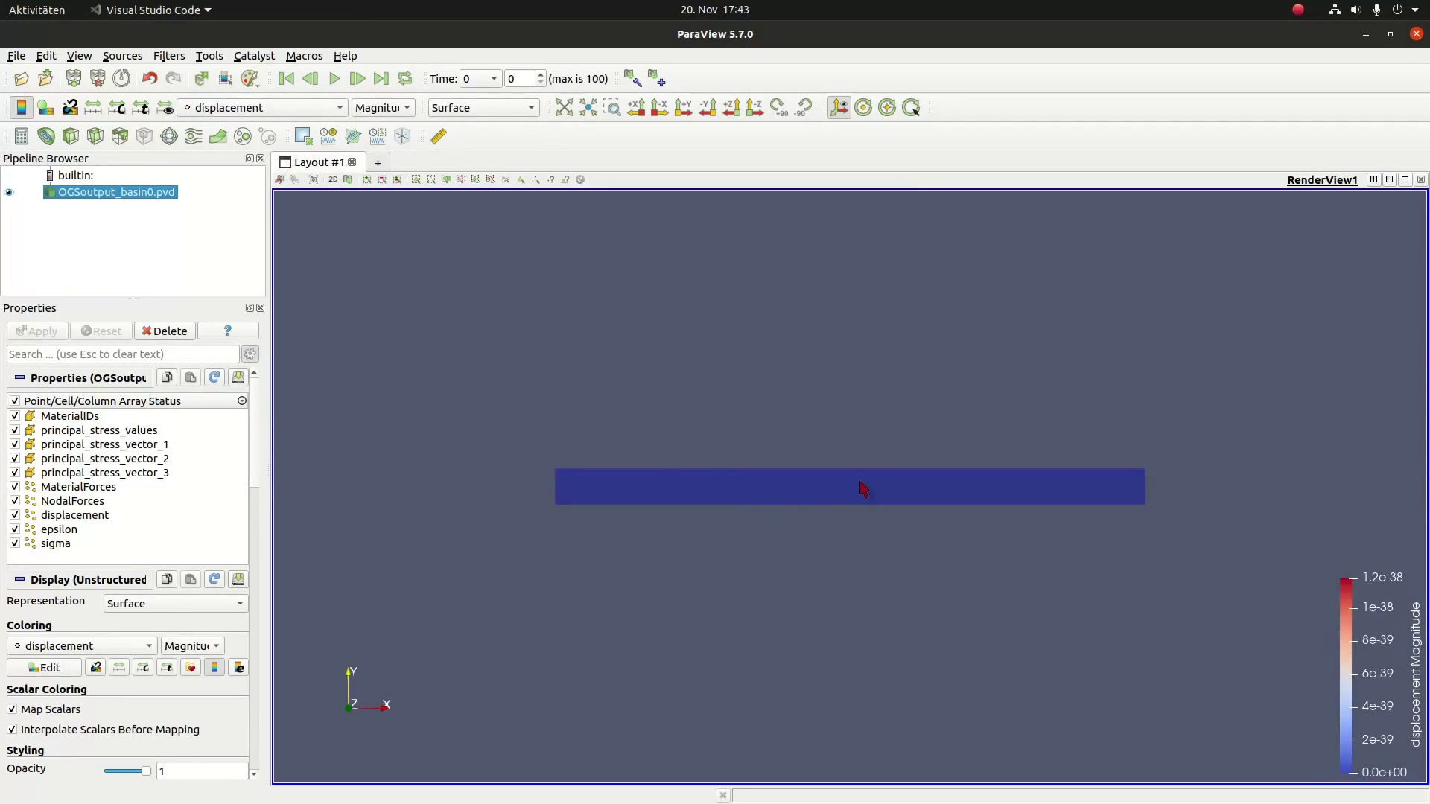
scroll(864, 489, up, 5)
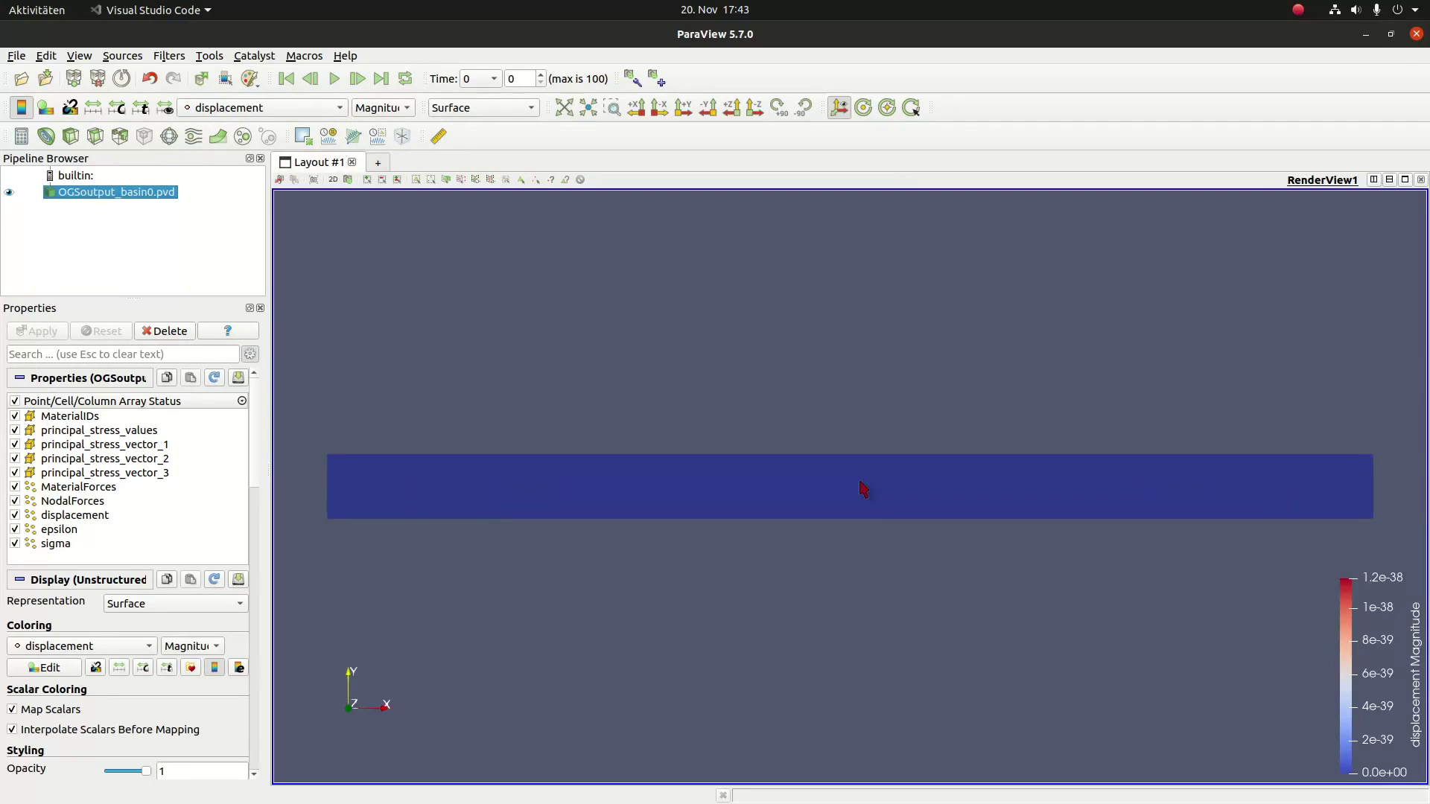
click(140, 108)
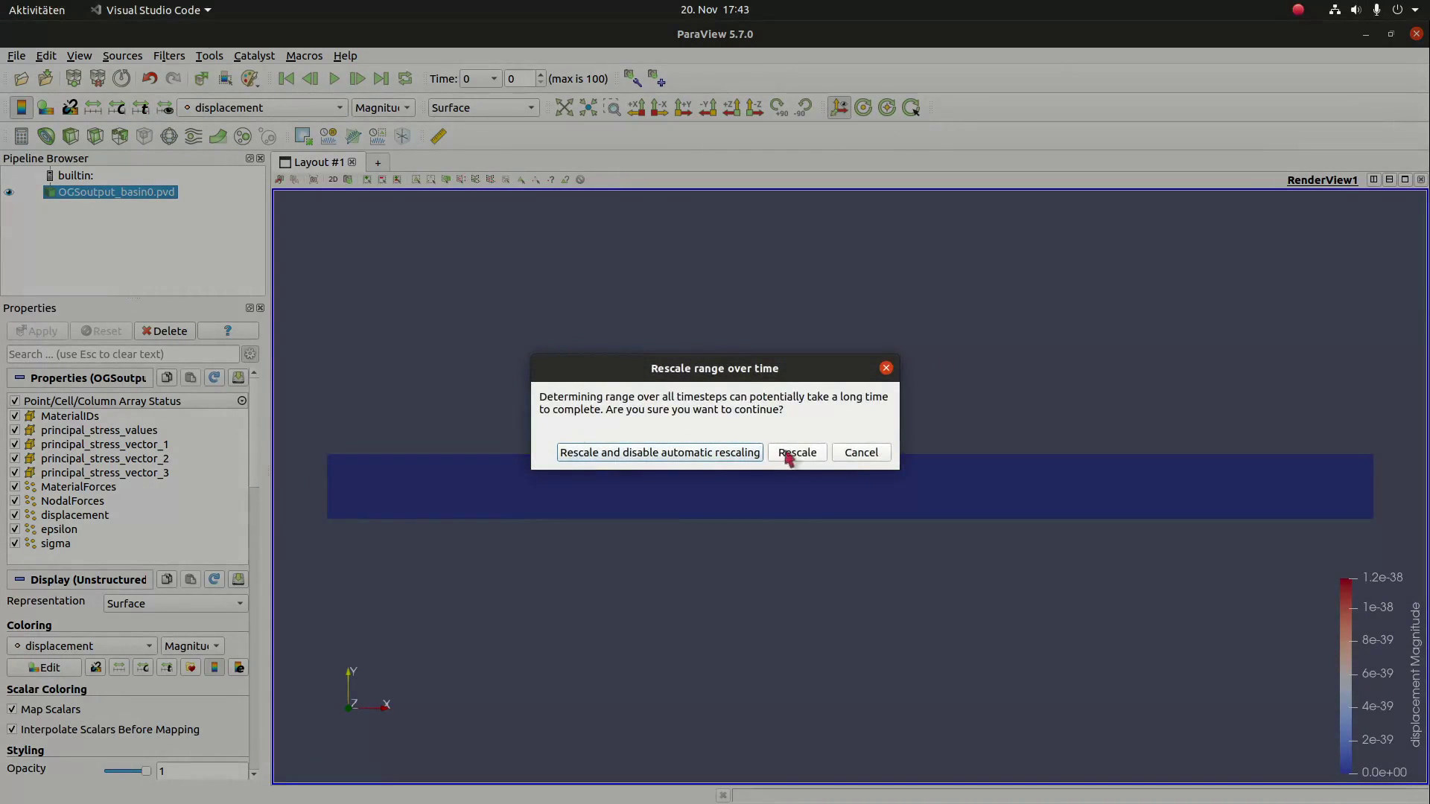
click(802, 454)
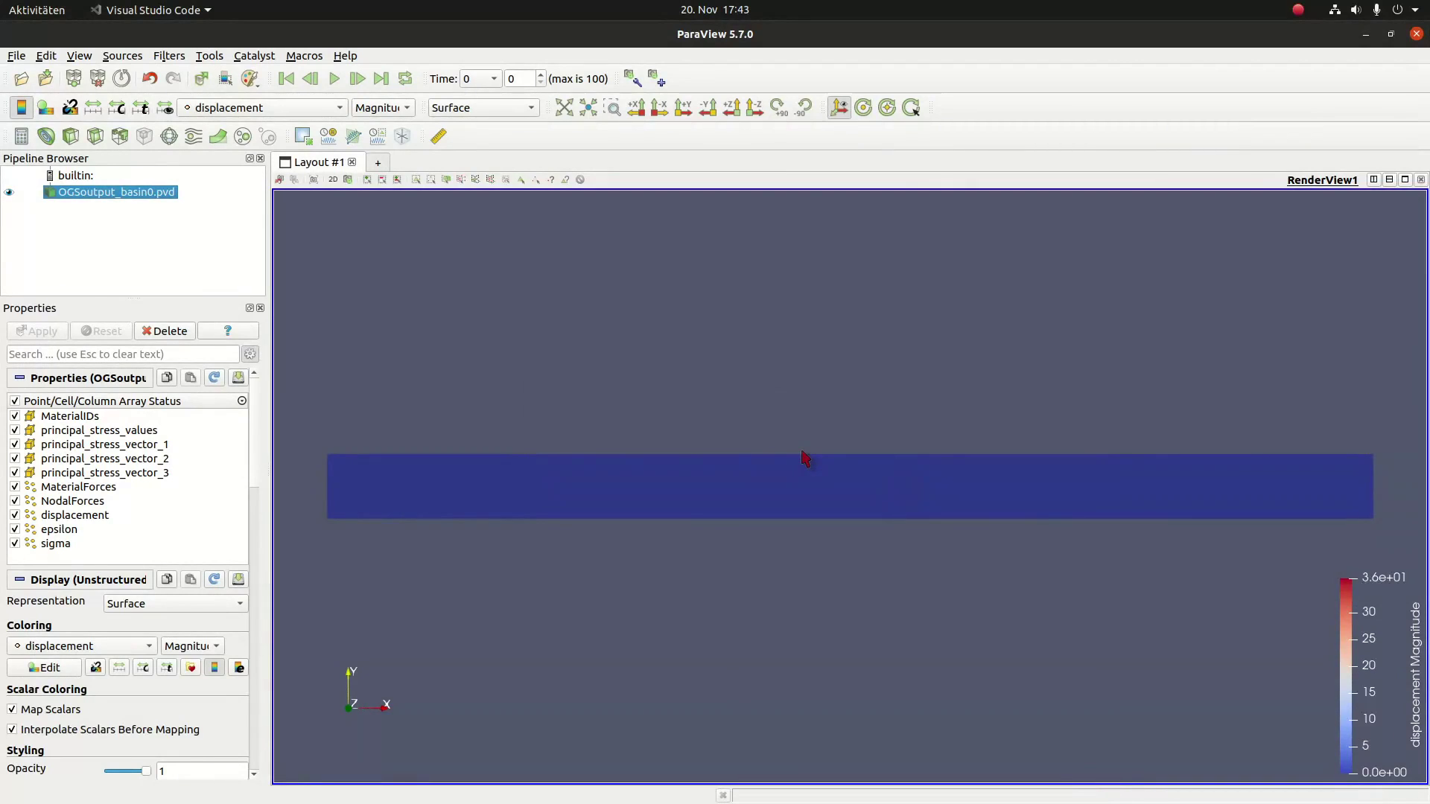
click(334, 78)
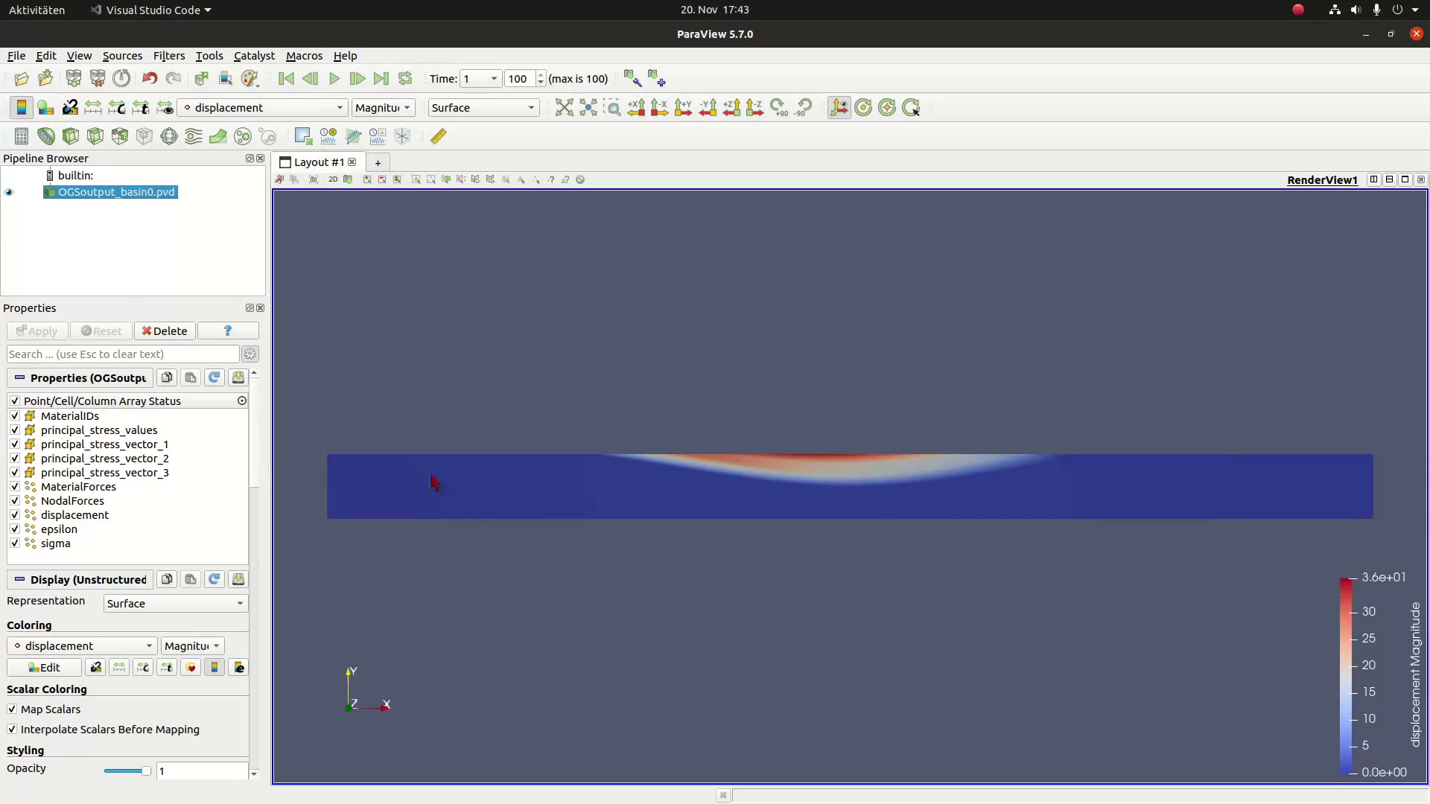
Split the view into stacked panes with a new empty Render View below
click(1390, 180)
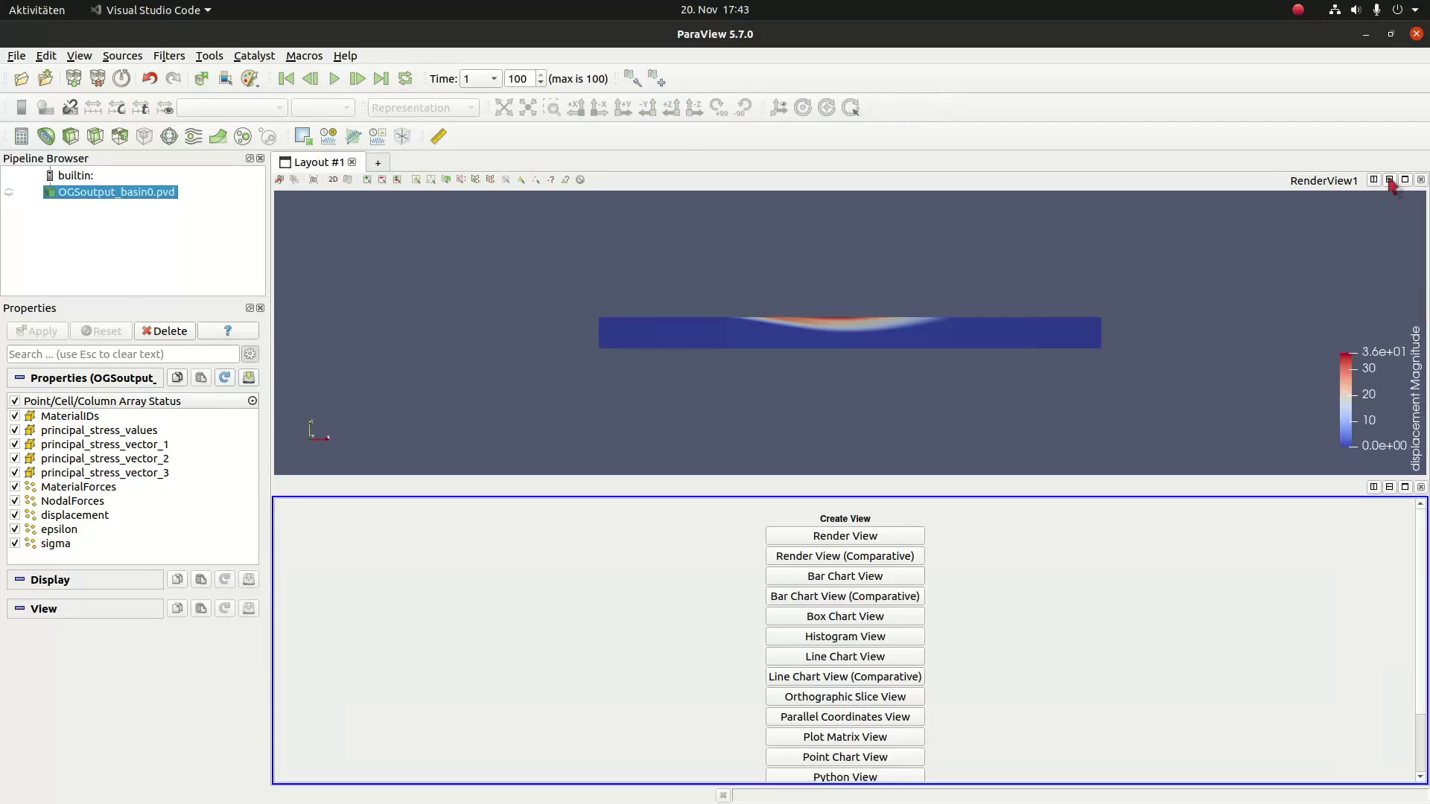
click(860, 537)
click(619, 282)
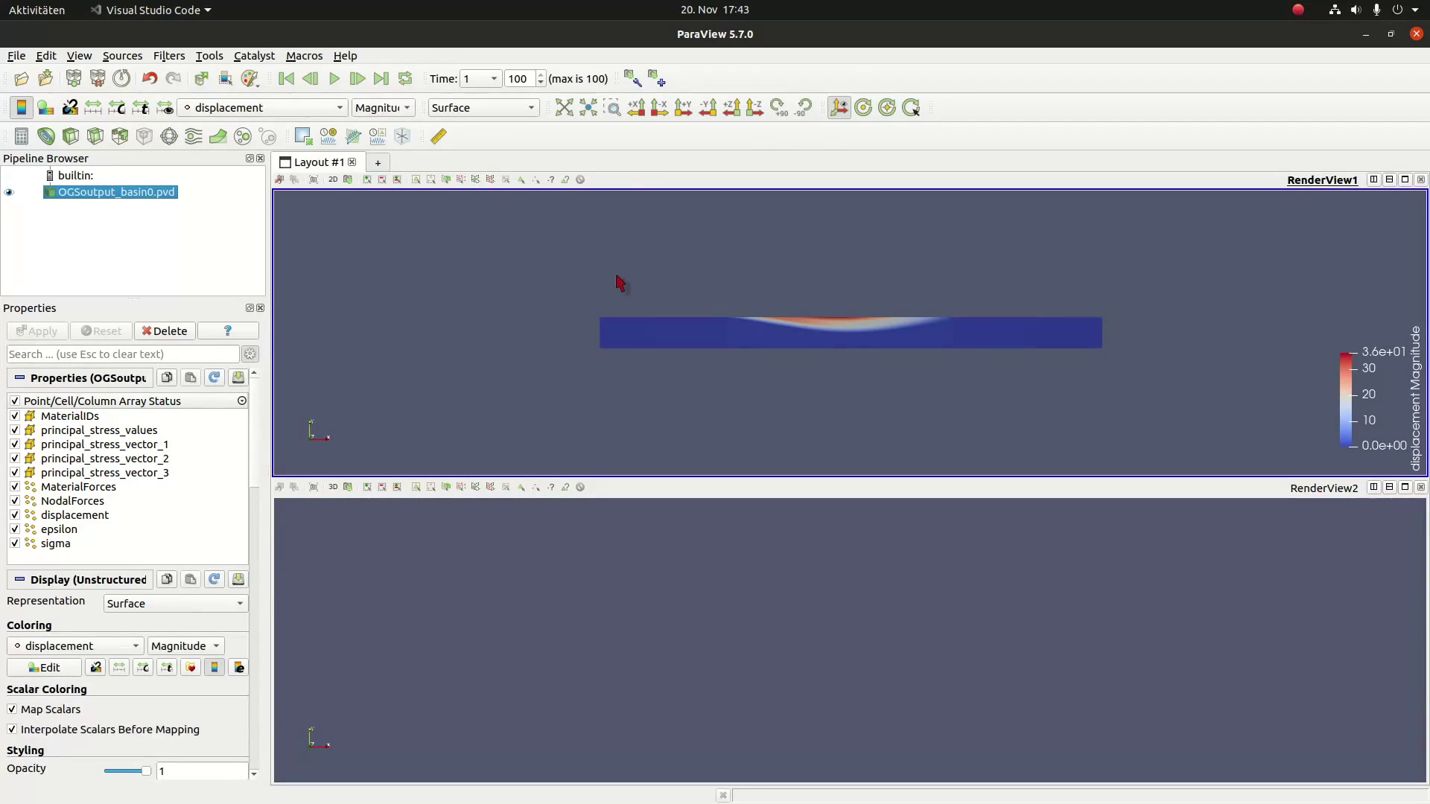
Colour the top view's basin by MaterialIDs and draw it as Surface With Edges
click(282, 111)
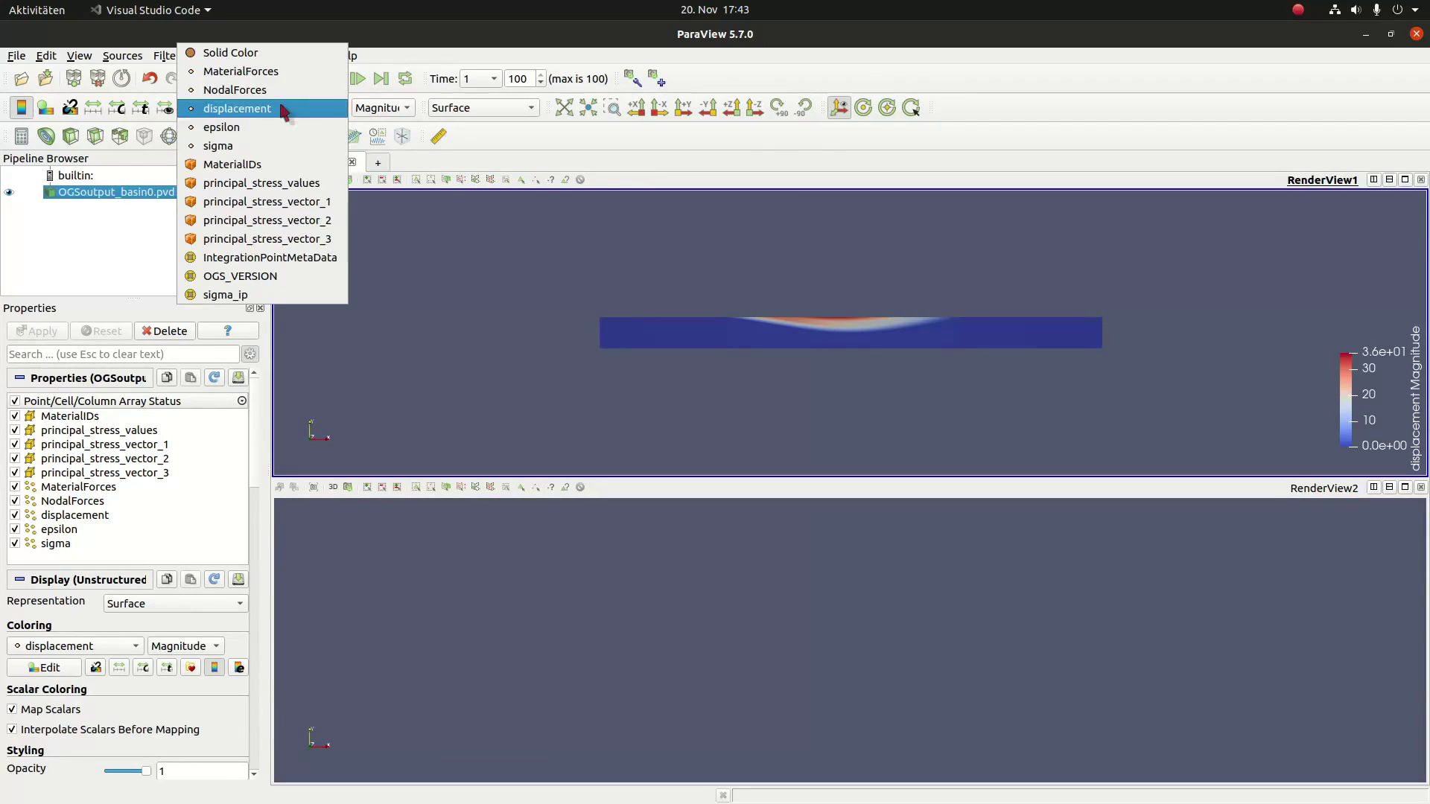
click(268, 166)
click(480, 107)
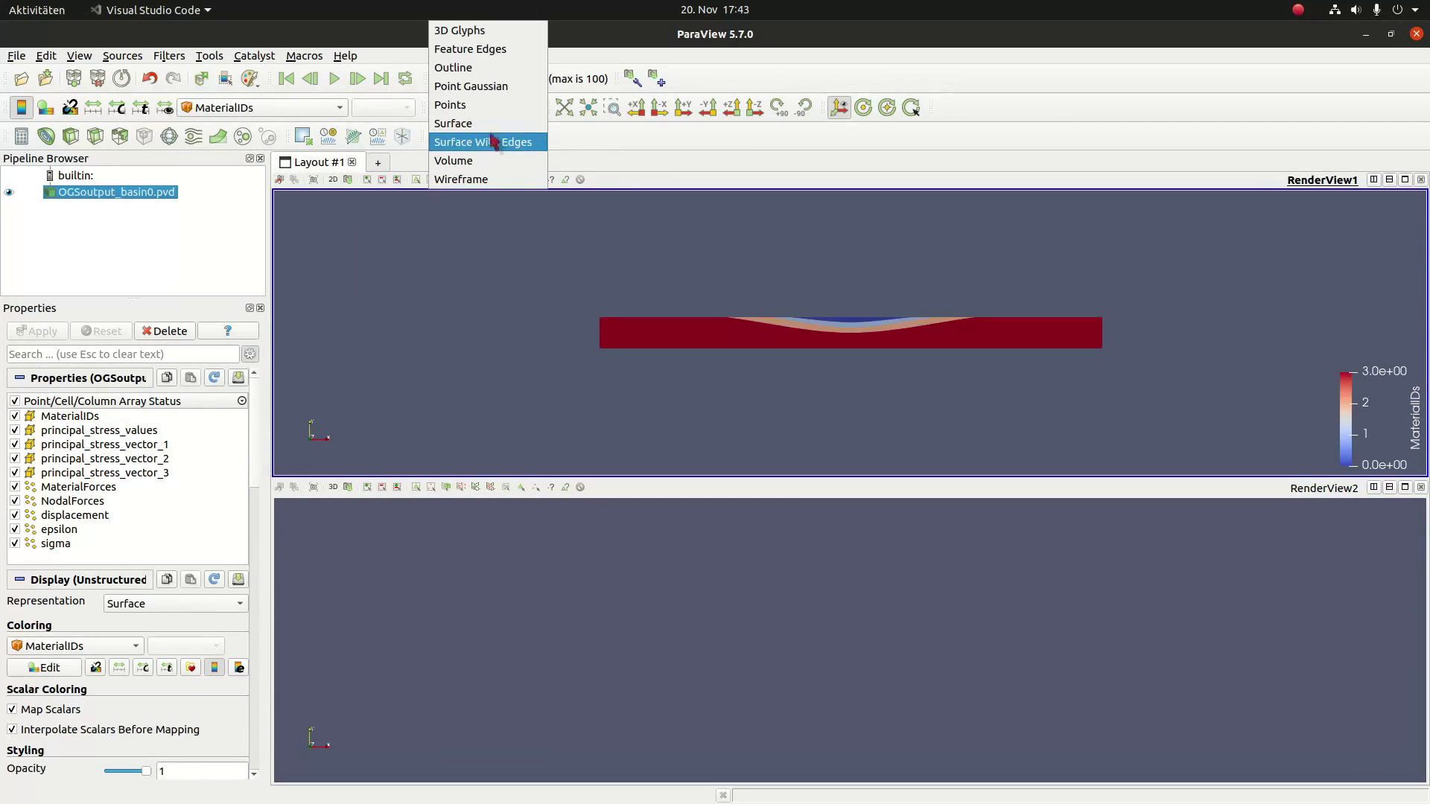
click(496, 137)
scroll(1000, 337, up, 5)
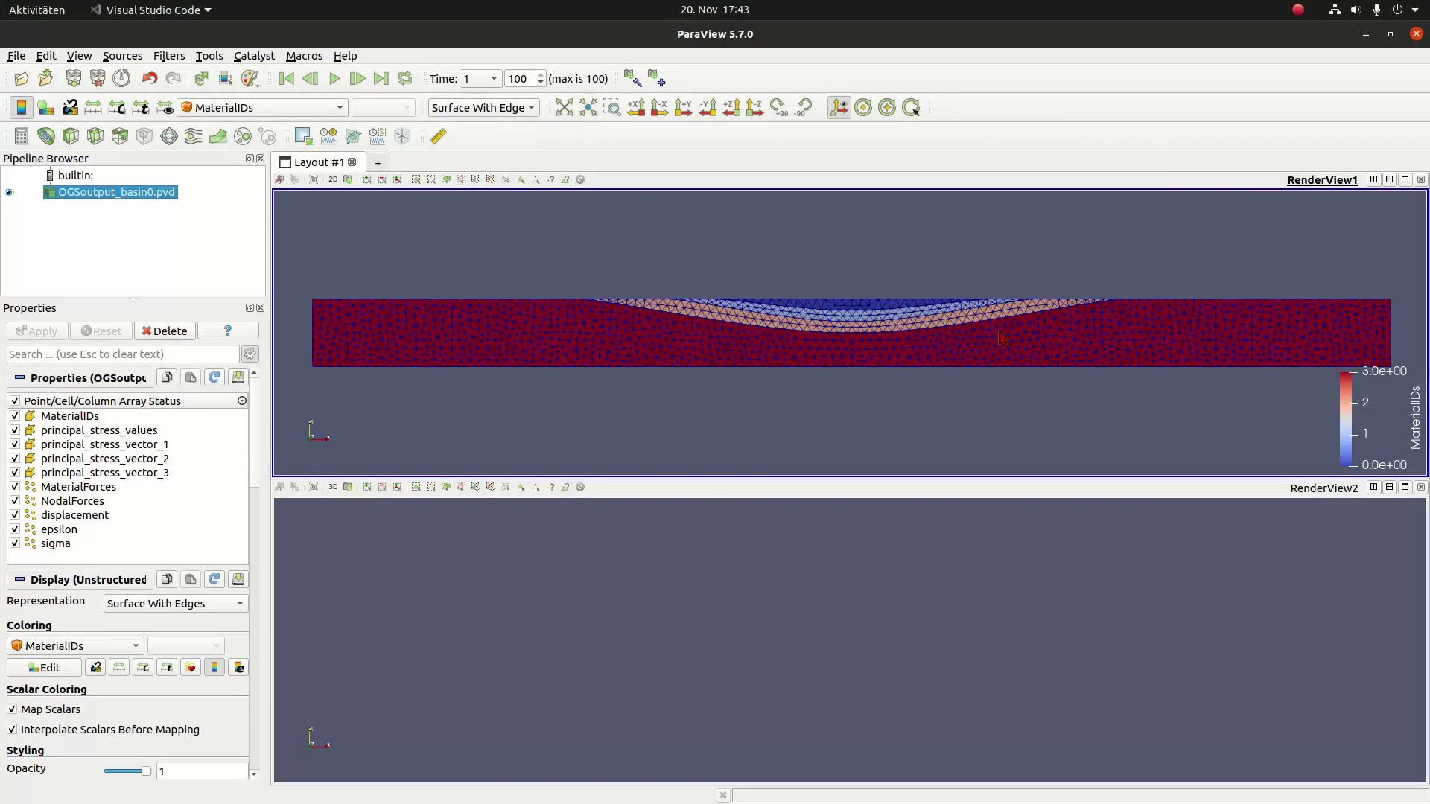
click(652, 624)
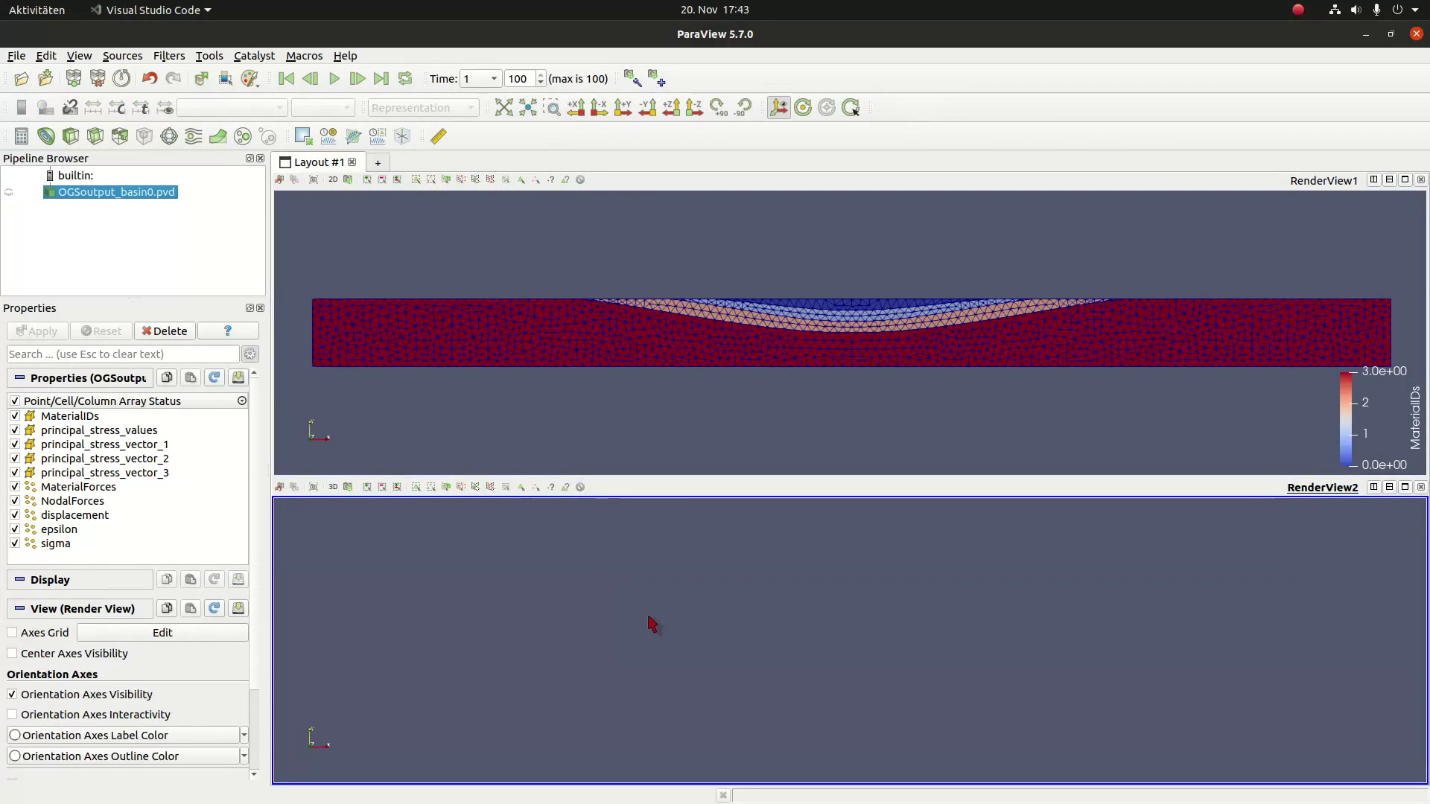
Add a Calculator with result name u3D and enter the displacement_X term
click(21, 137)
double_click(150, 486)
text(u3D)
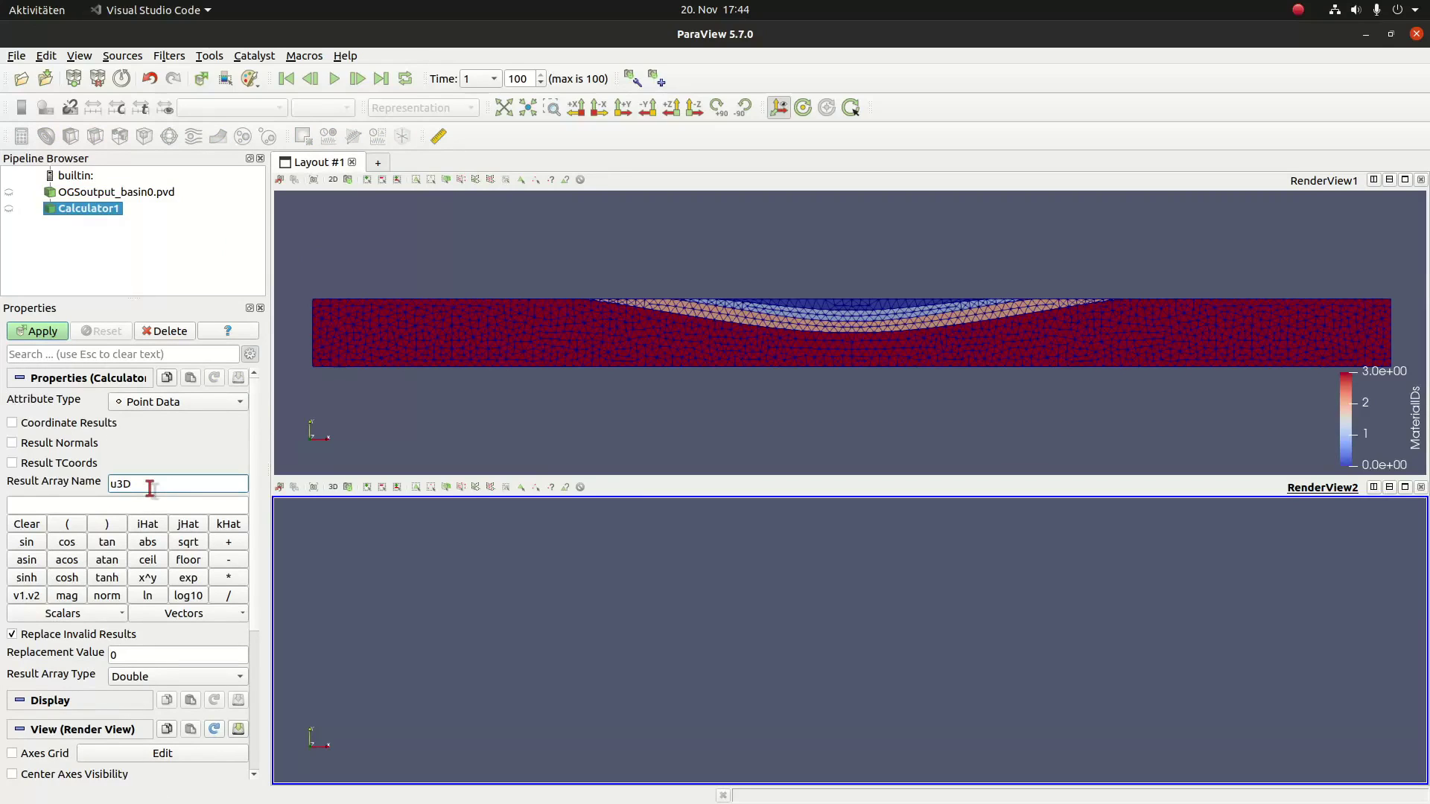
click(86, 615)
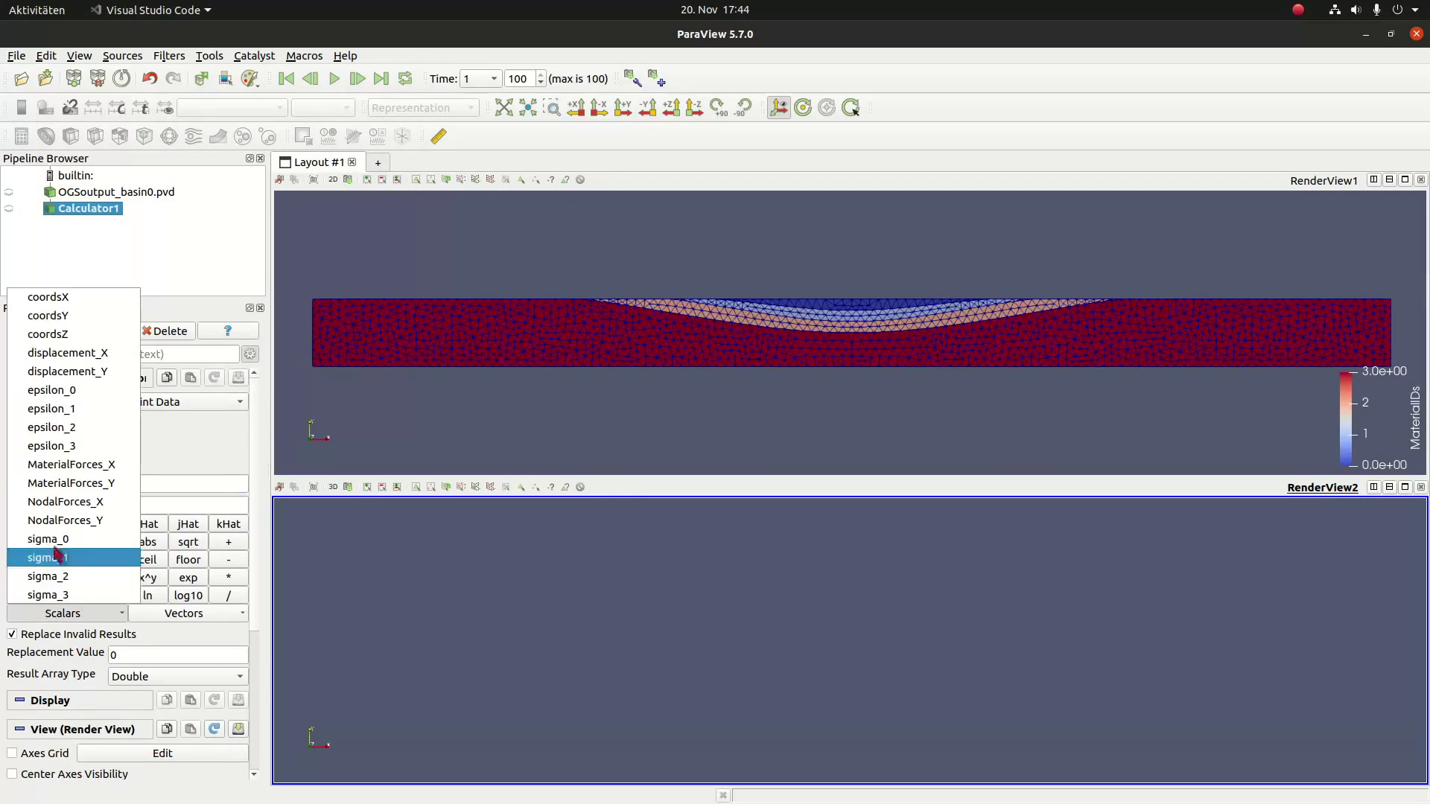
click(74, 356)
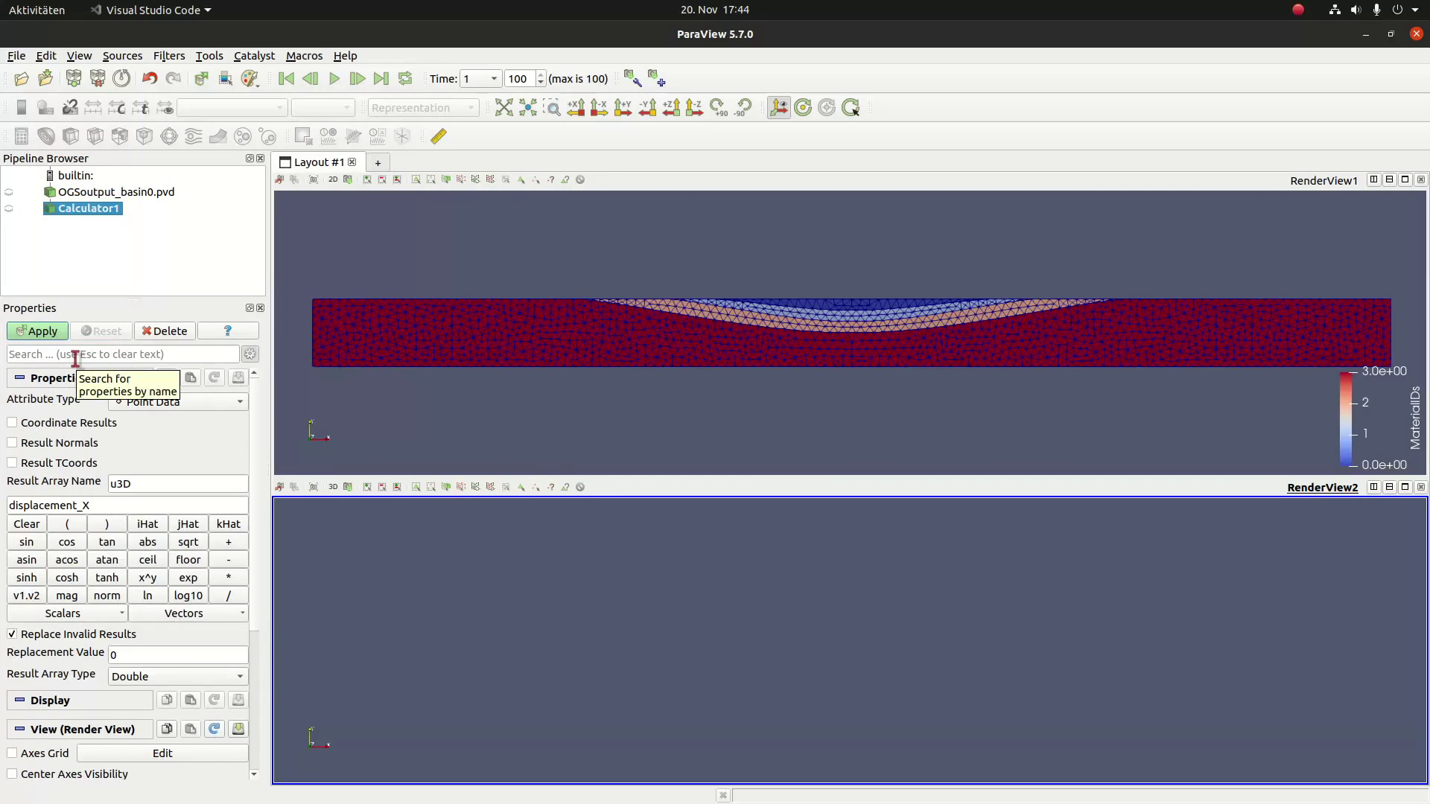
click(105, 506)
text(*)
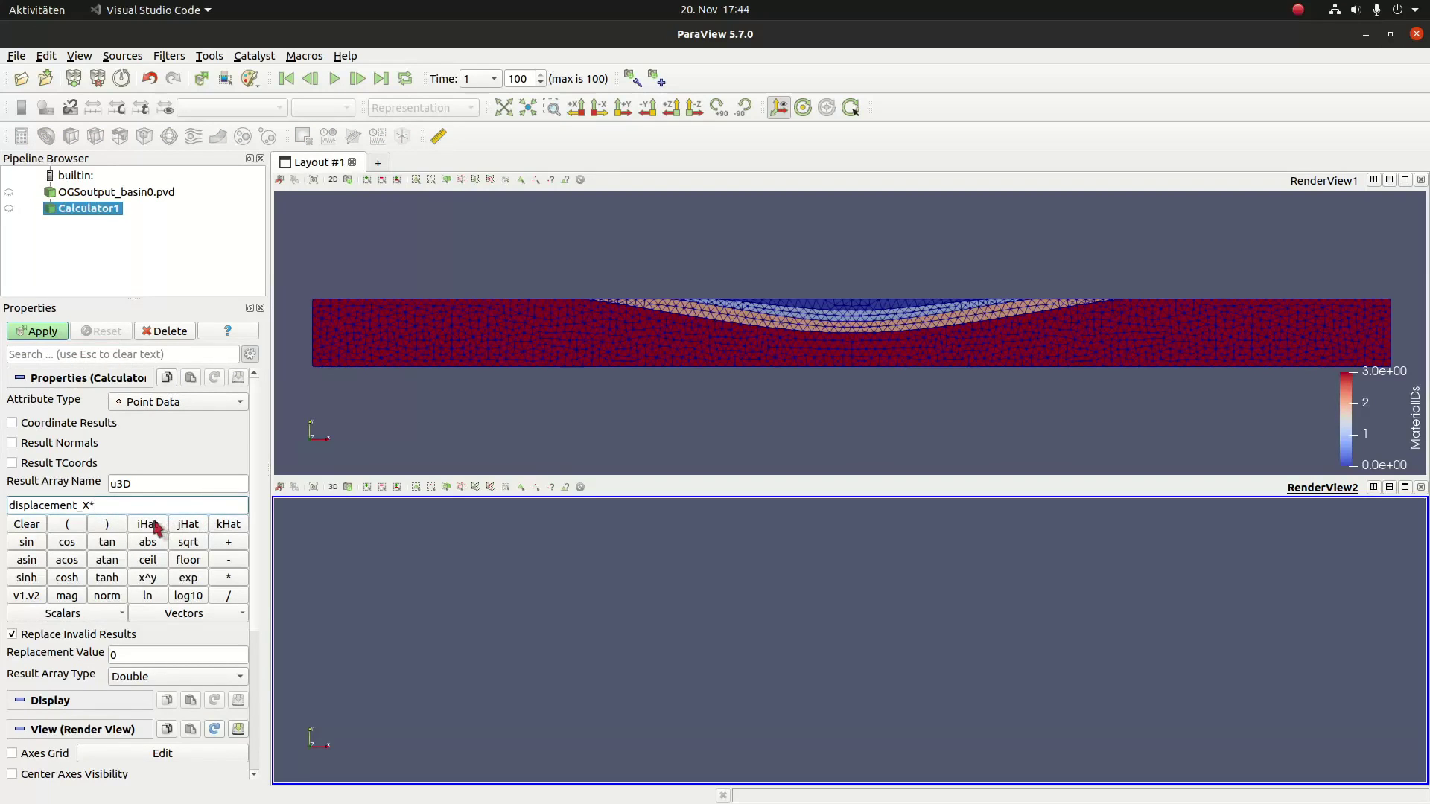
Complete u3D = displacement_X*iHat+displacement_Y*jHat and apply the calculator
click(79, 612)
click(81, 371)
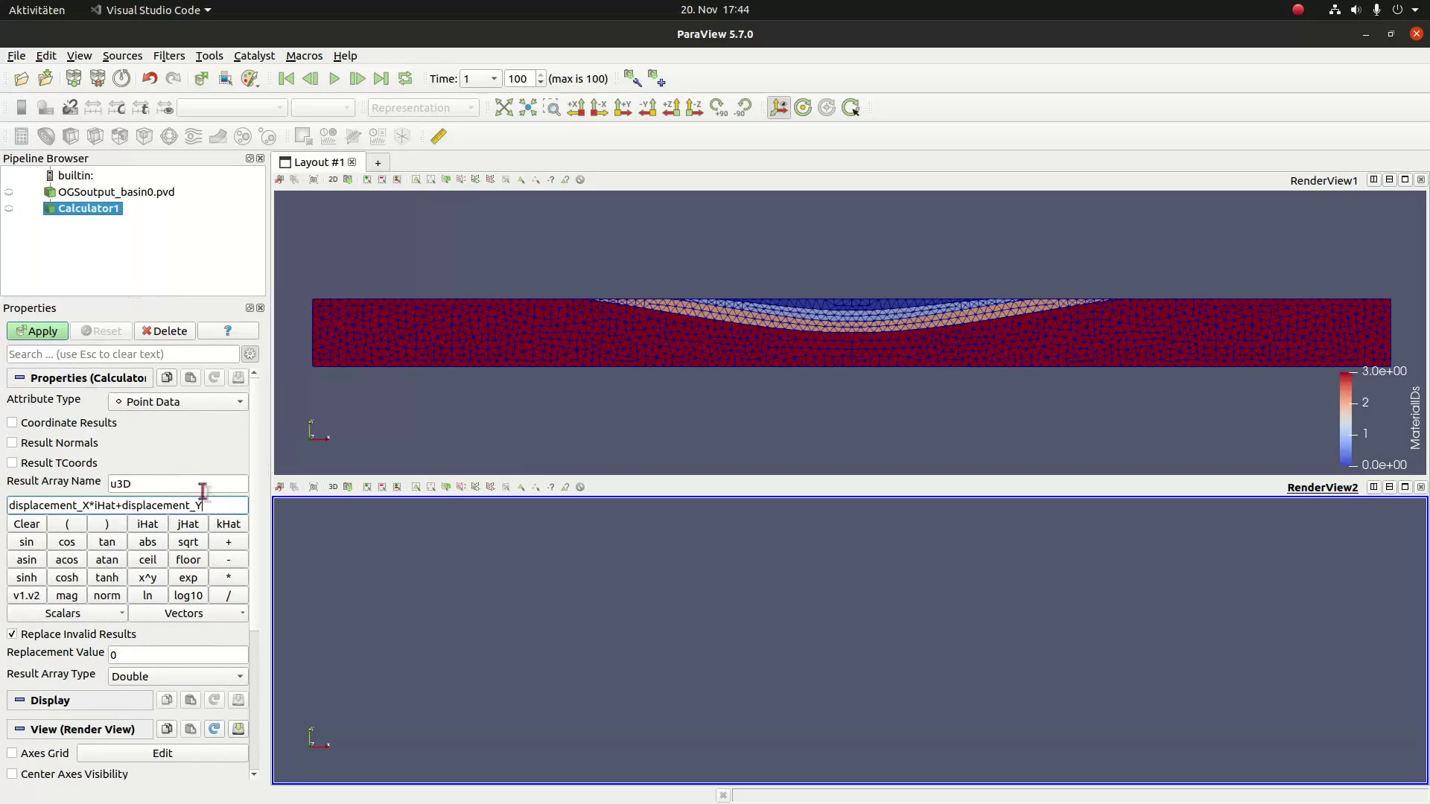
text(*)
click(190, 524)
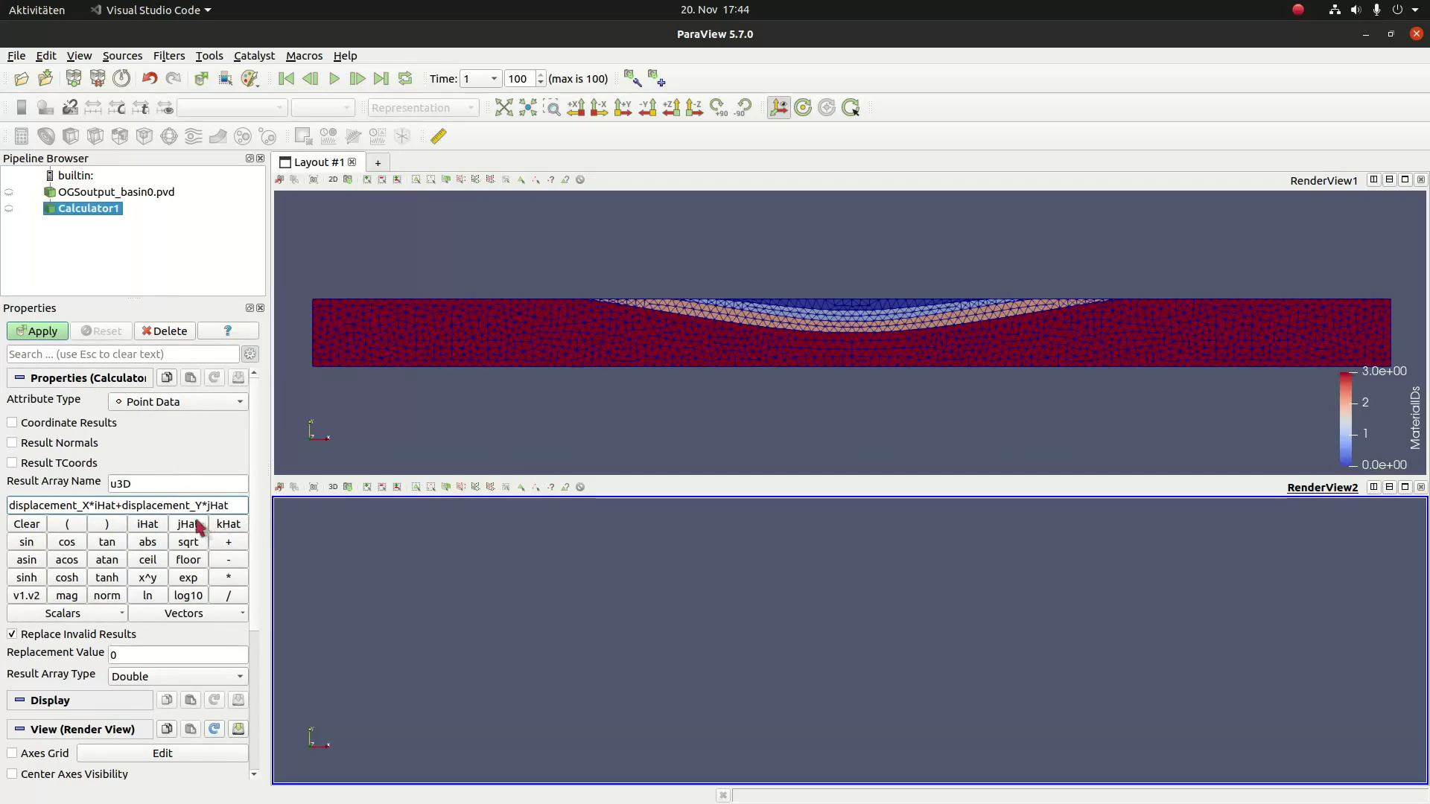
click(43, 332)
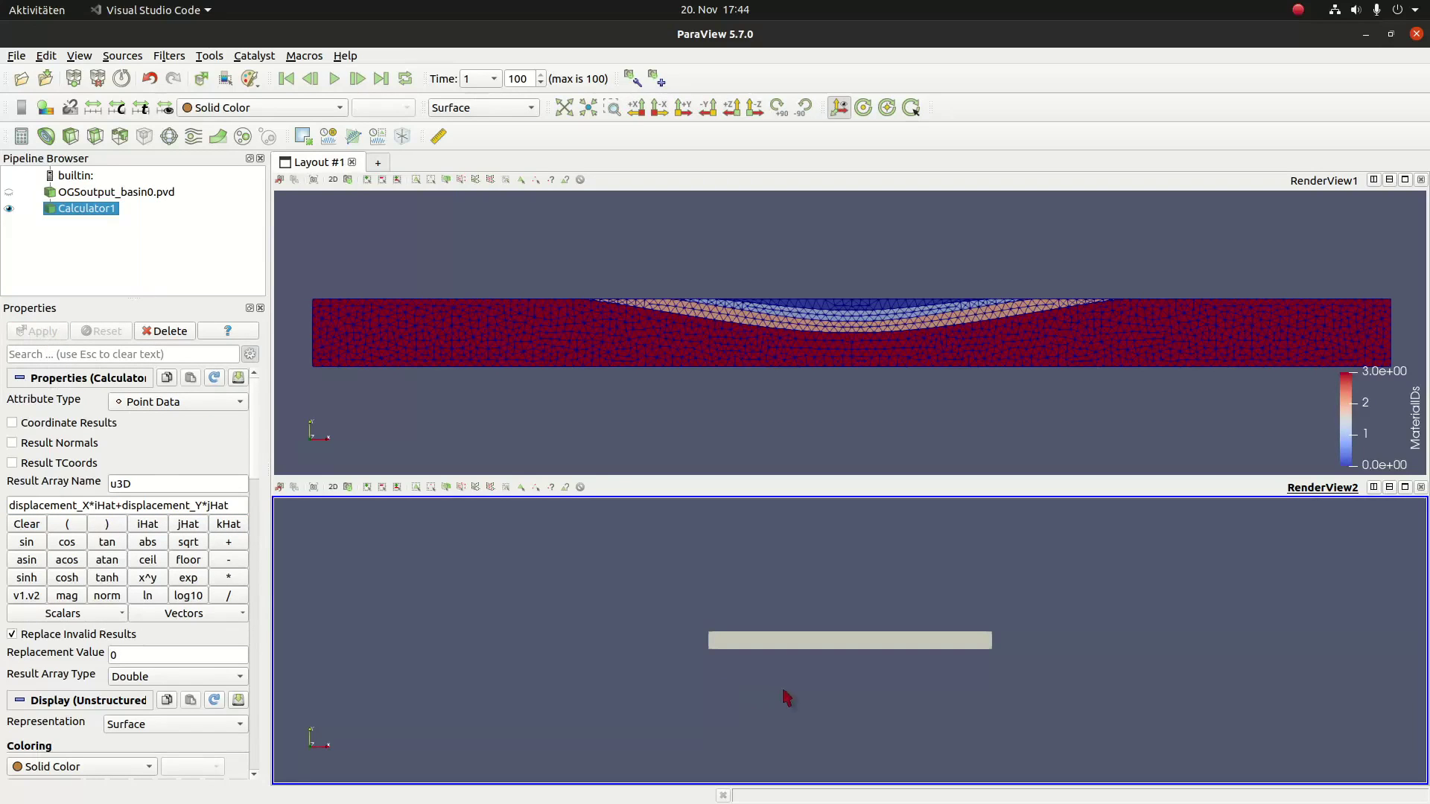
scroll(810, 690, up, 8)
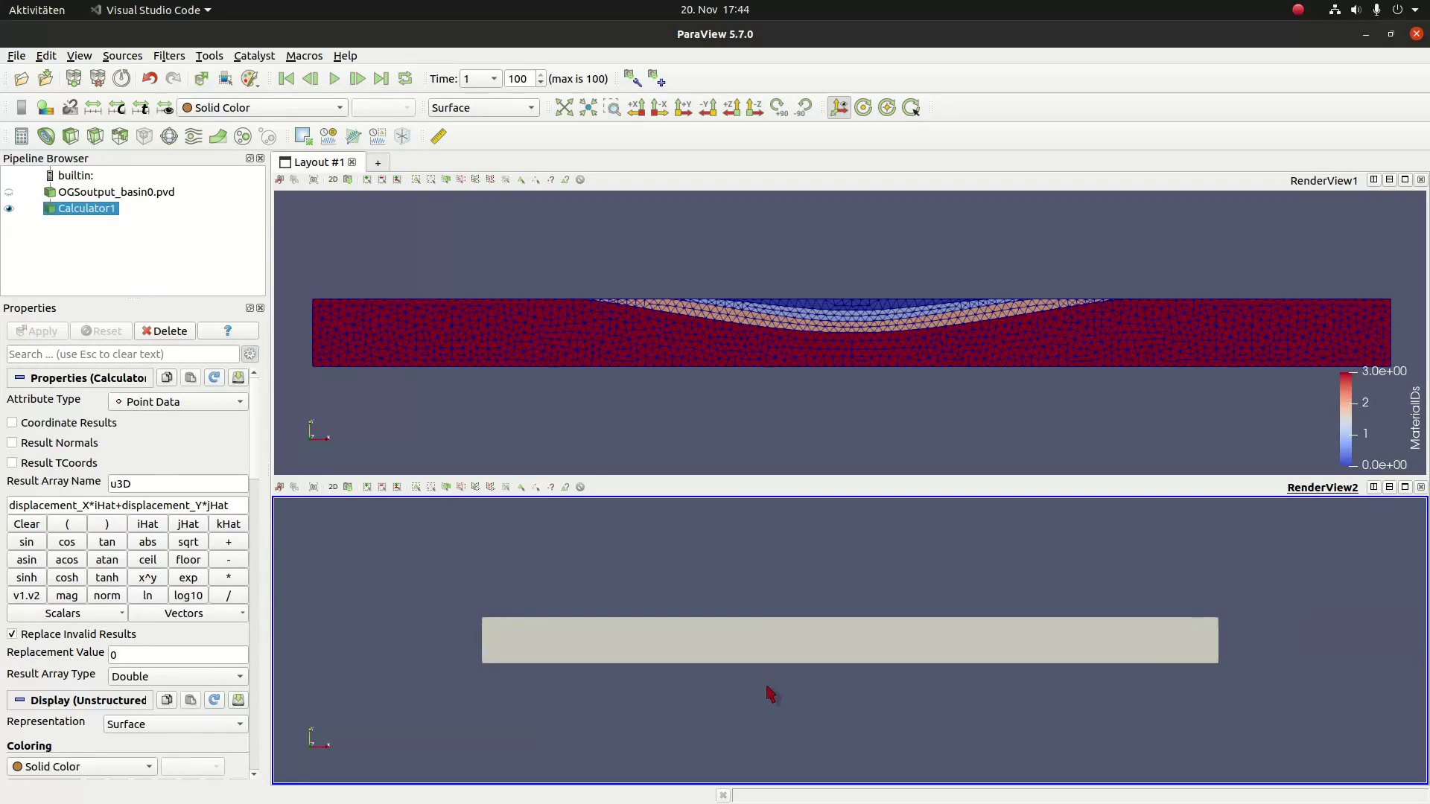
scroll(771, 694, up, 4)
Warp the basin by u3D with a Warp By Vector at scale factor 25
click(218, 136)
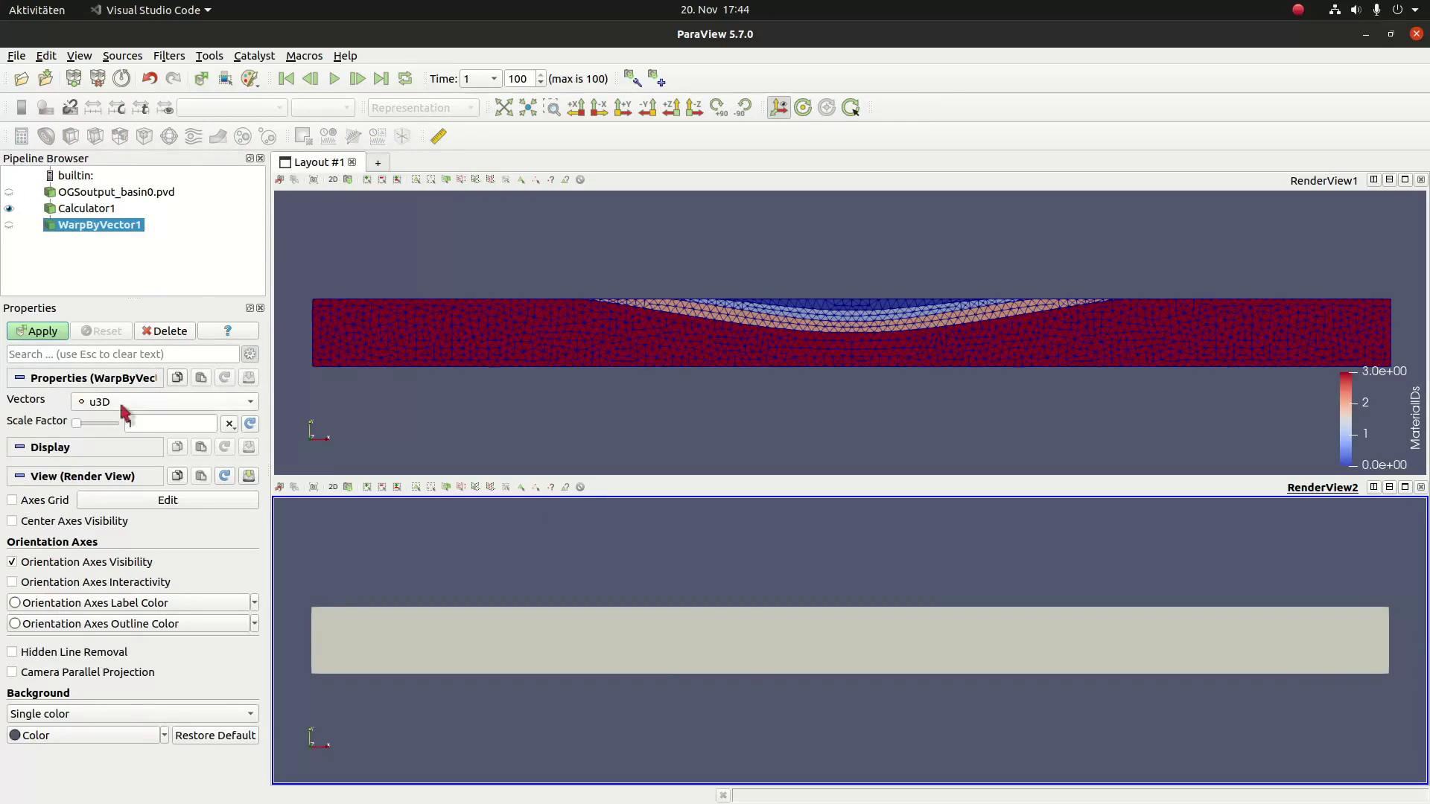
click(155, 421)
text(25)
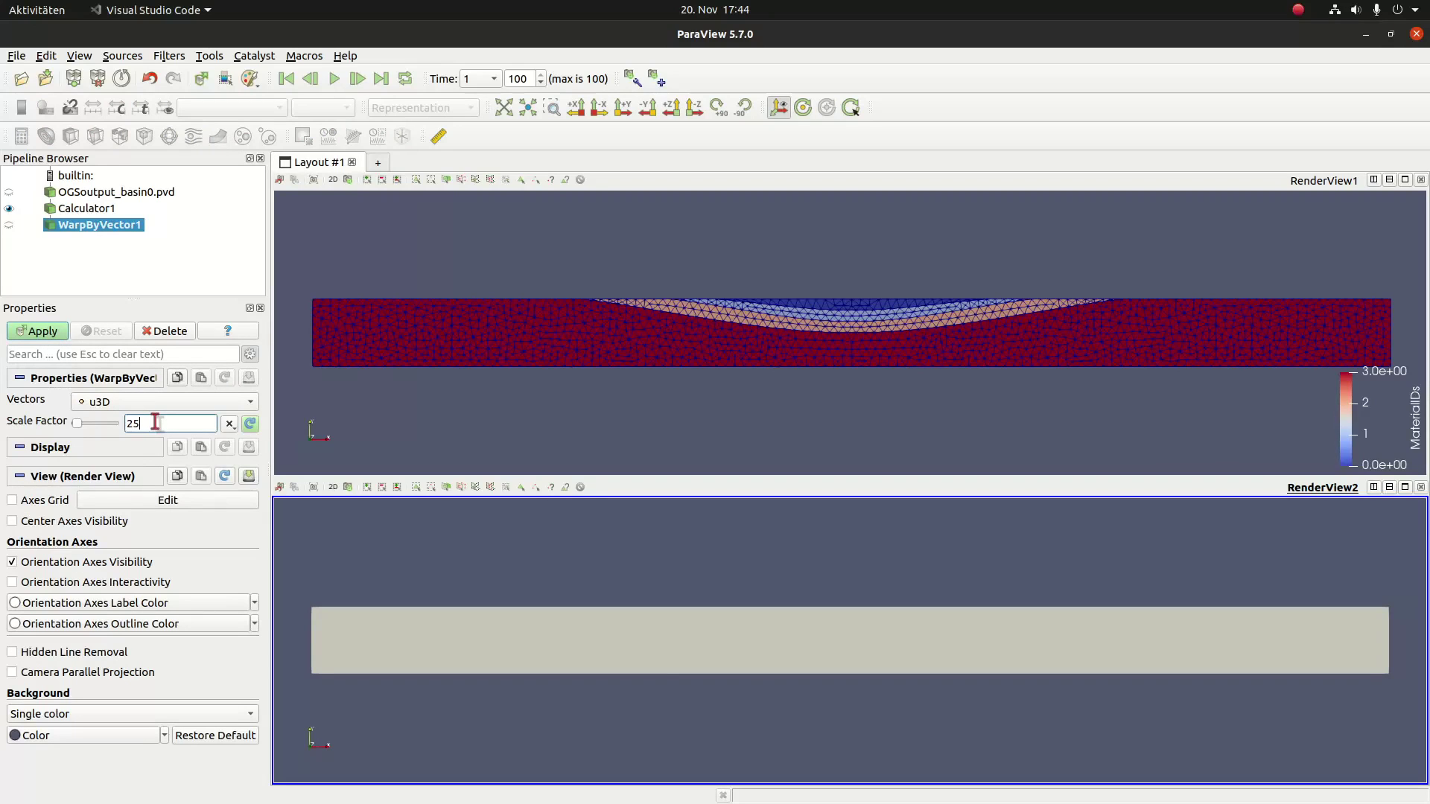
click(43, 333)
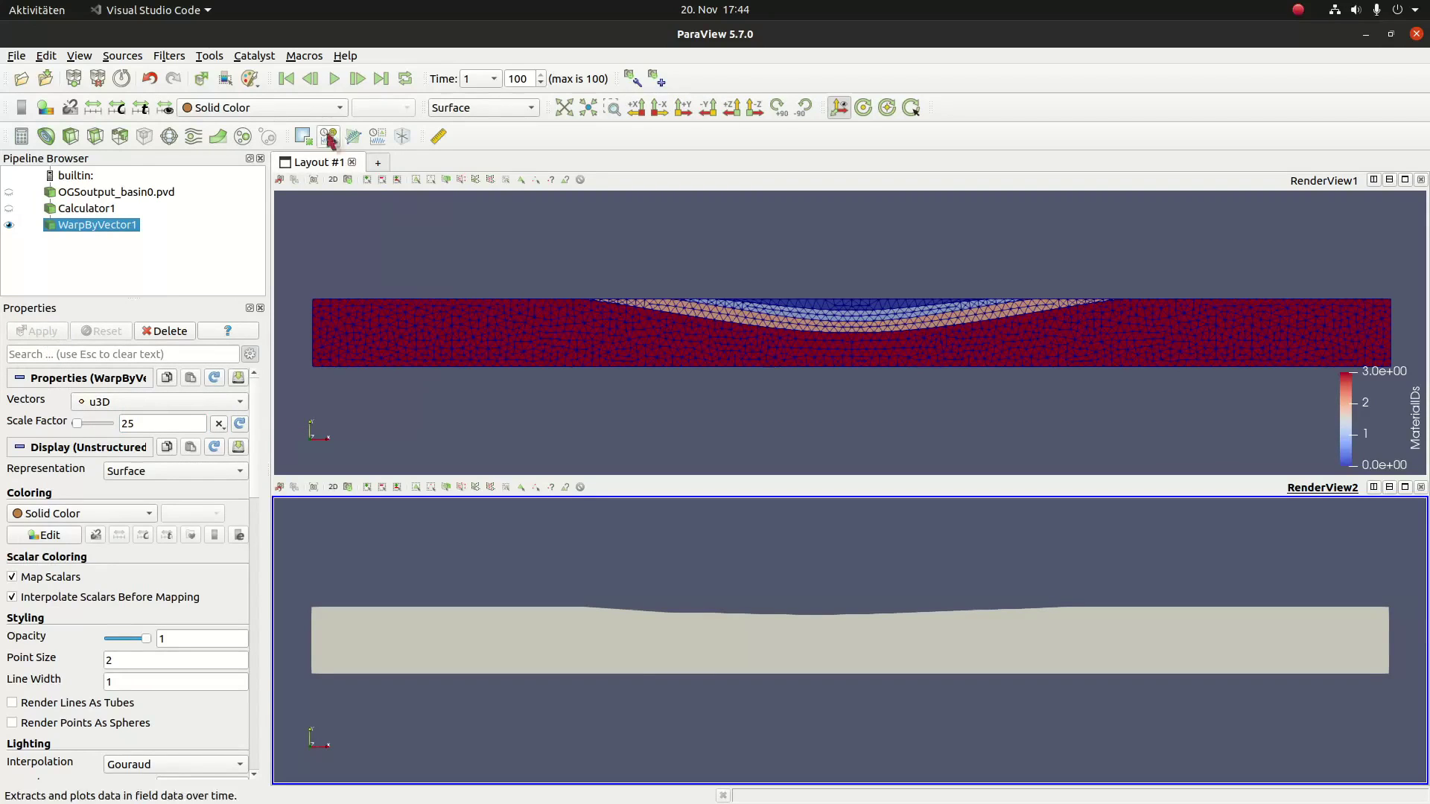
Colour the warped basin by sigma component 3
click(324, 110)
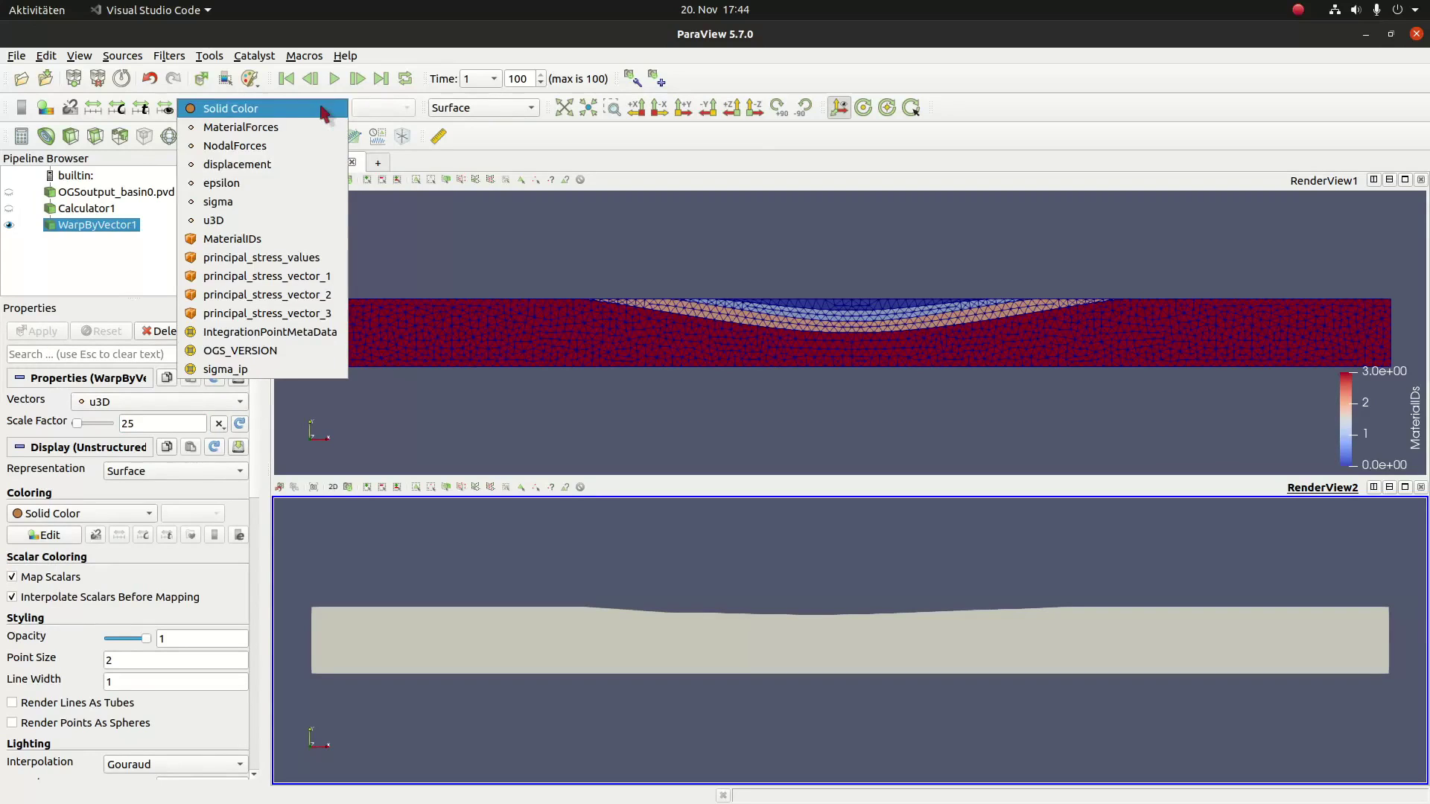
click(262, 201)
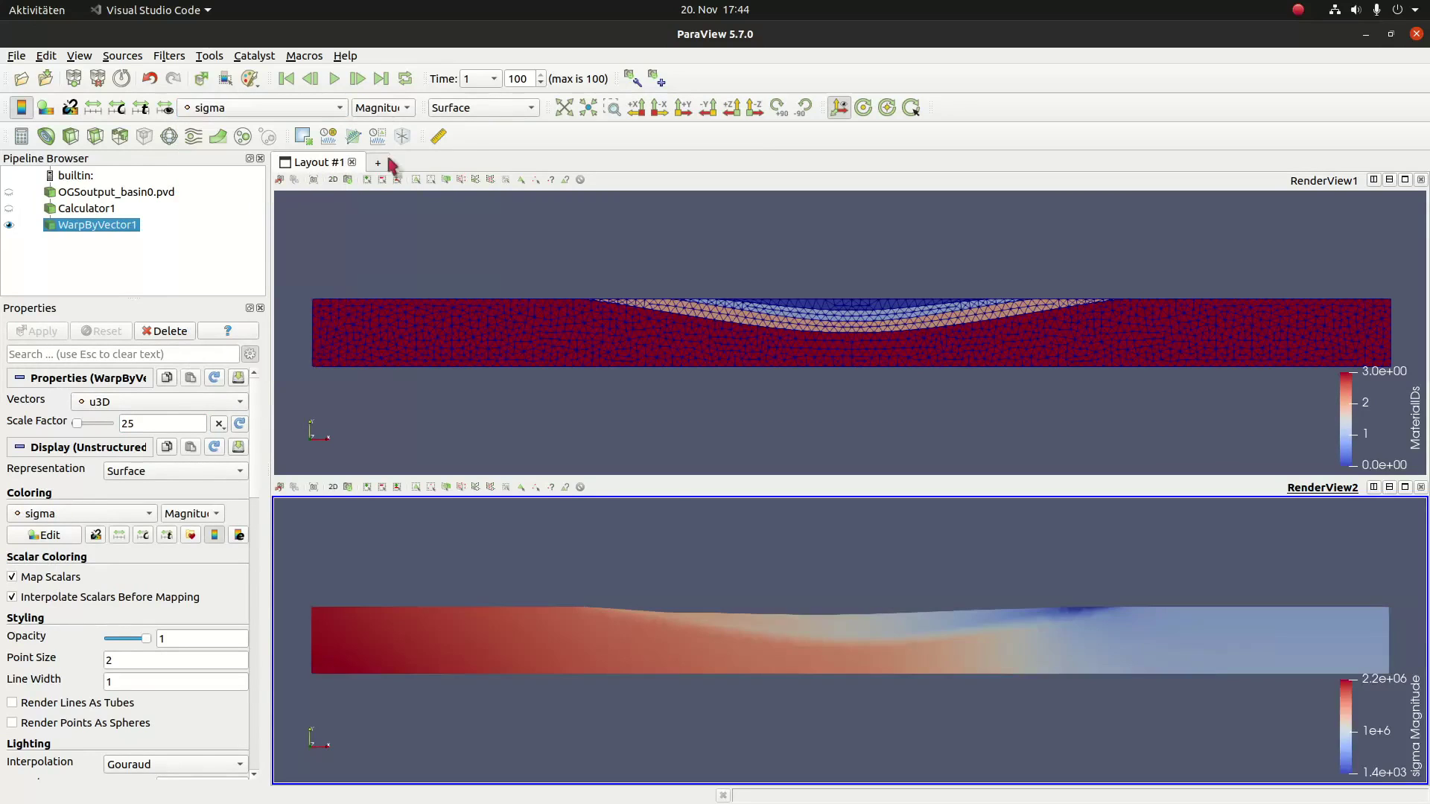
click(387, 109)
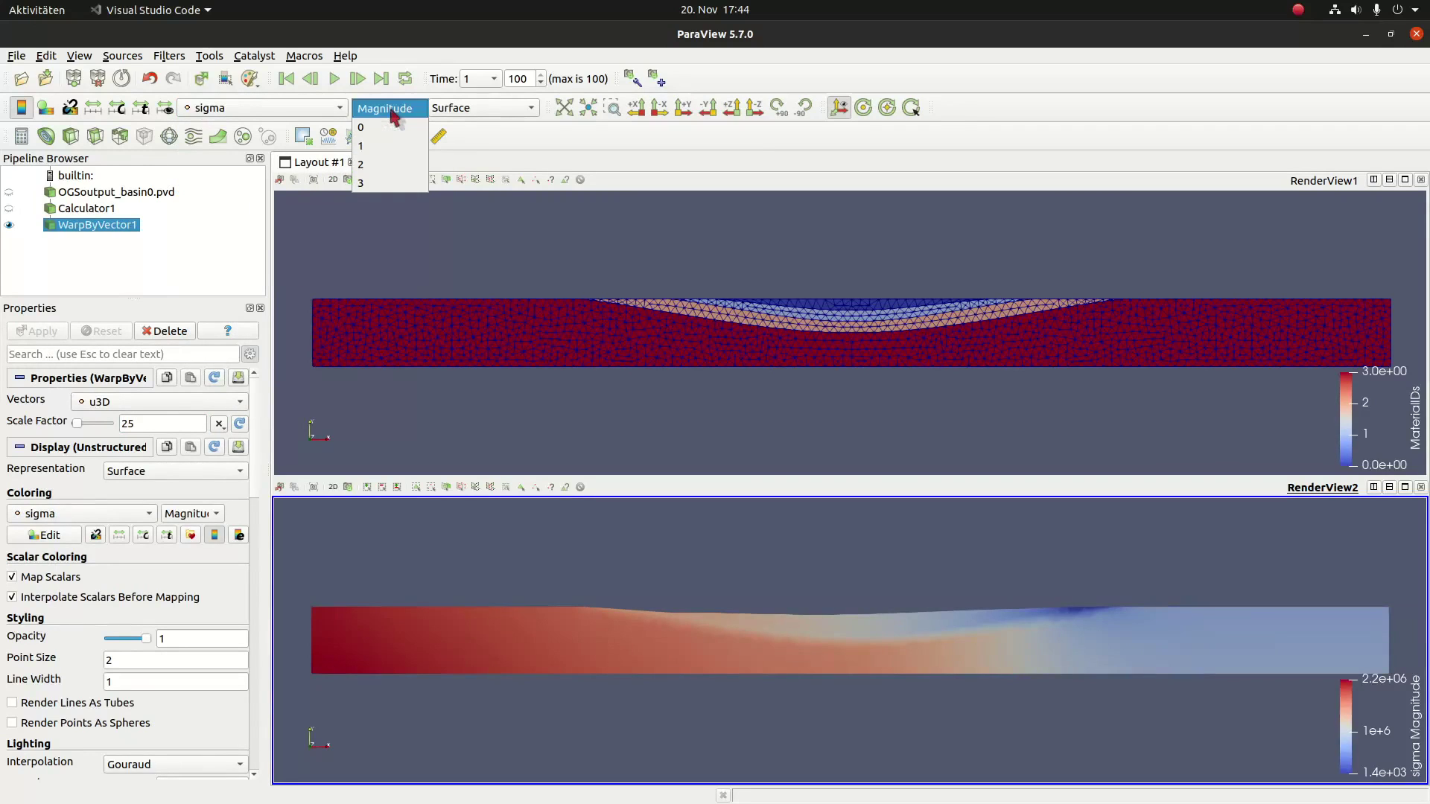
click(384, 183)
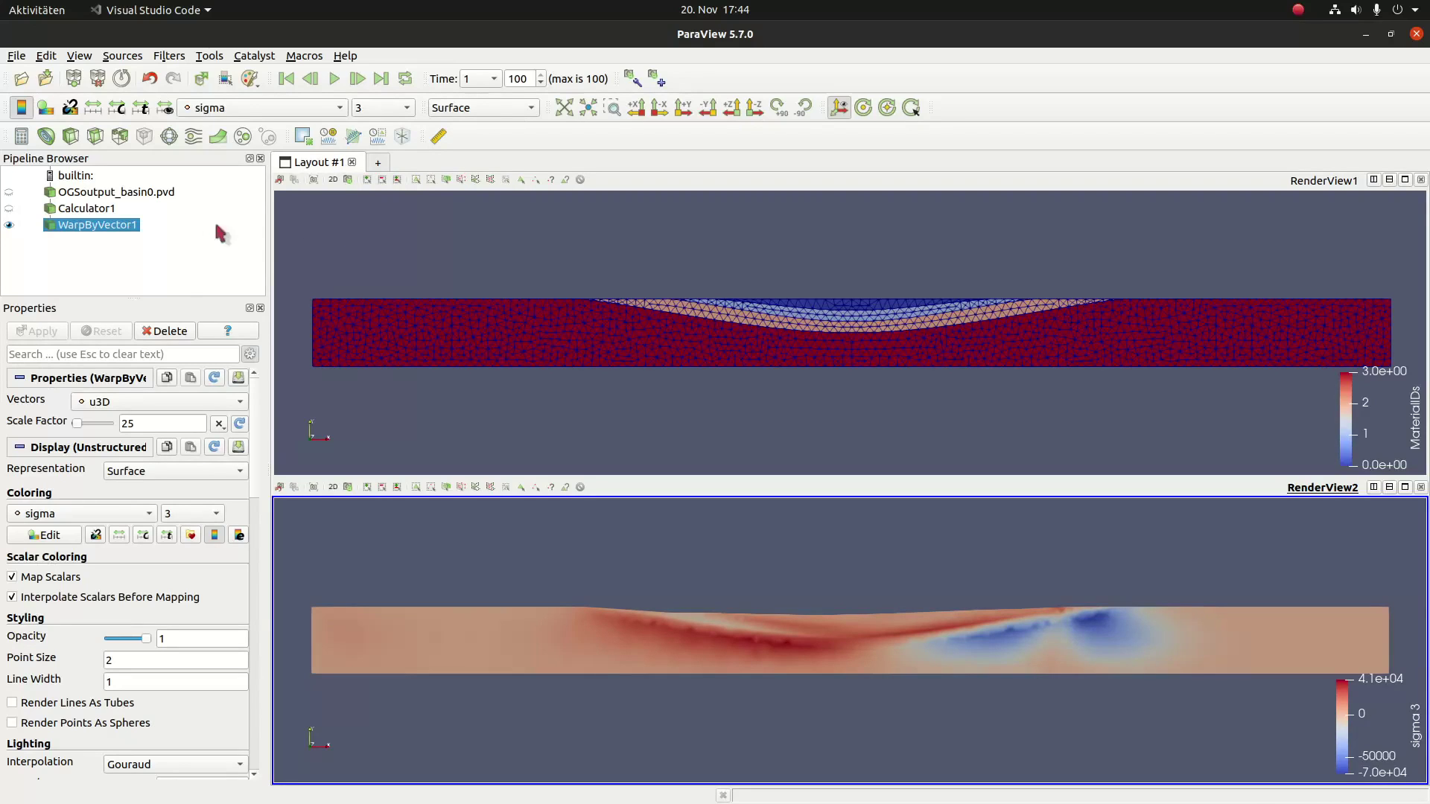
Add a second Calculator with result array name pressure
click(21, 137)
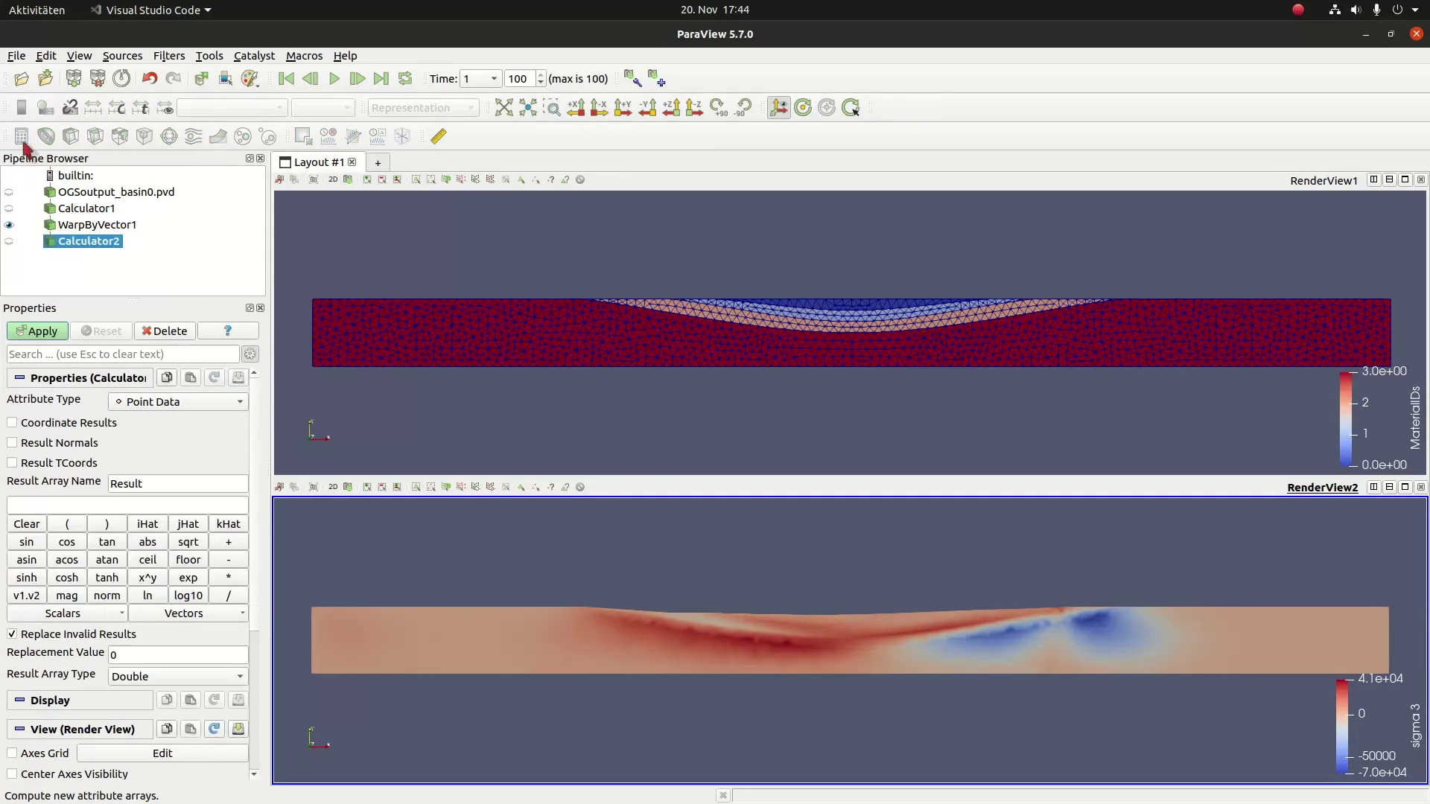
double_click(147, 483)
text(pressure)
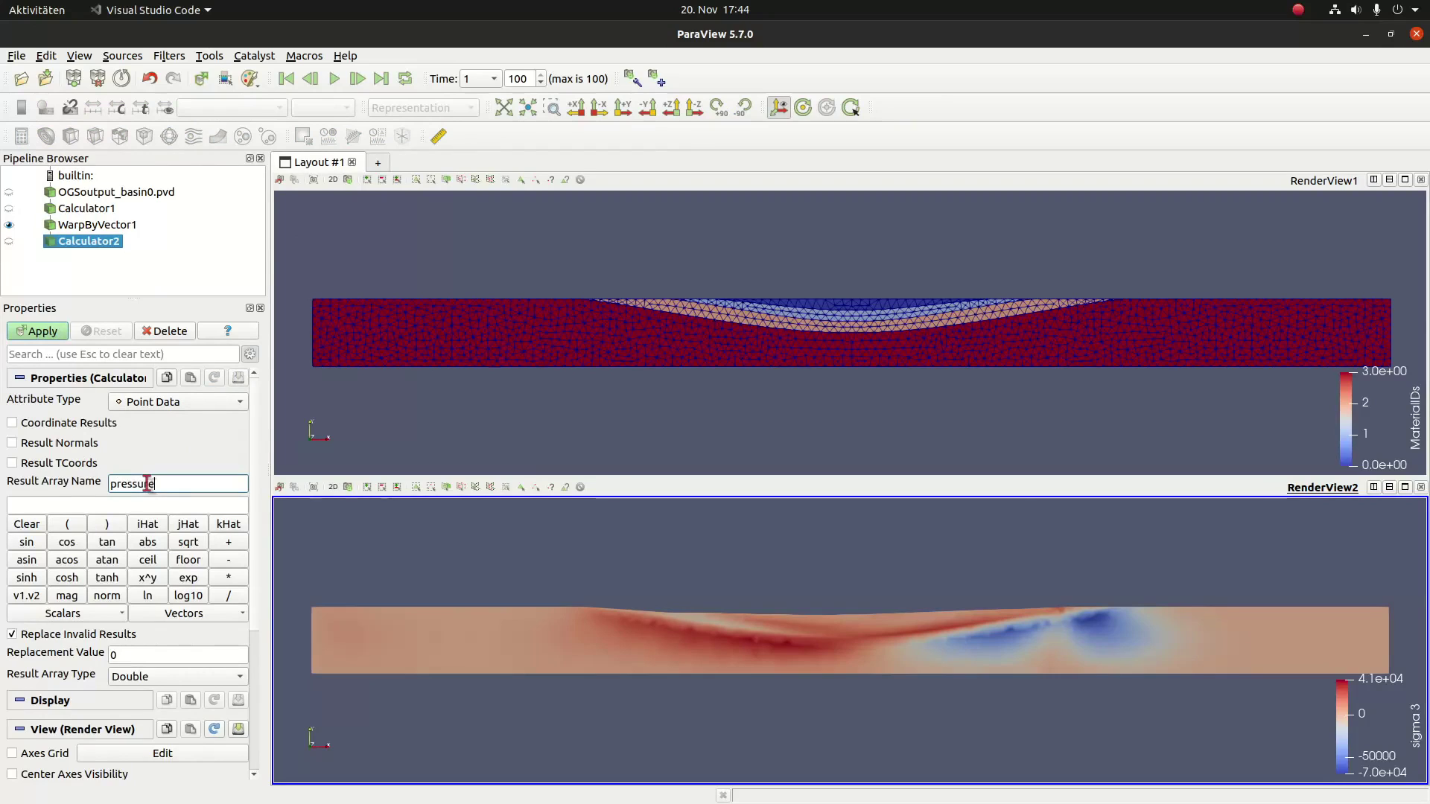
Enter the expression -1/3*(sigma_0+sigma_1+sigma_2) and apply it
click(81, 503)
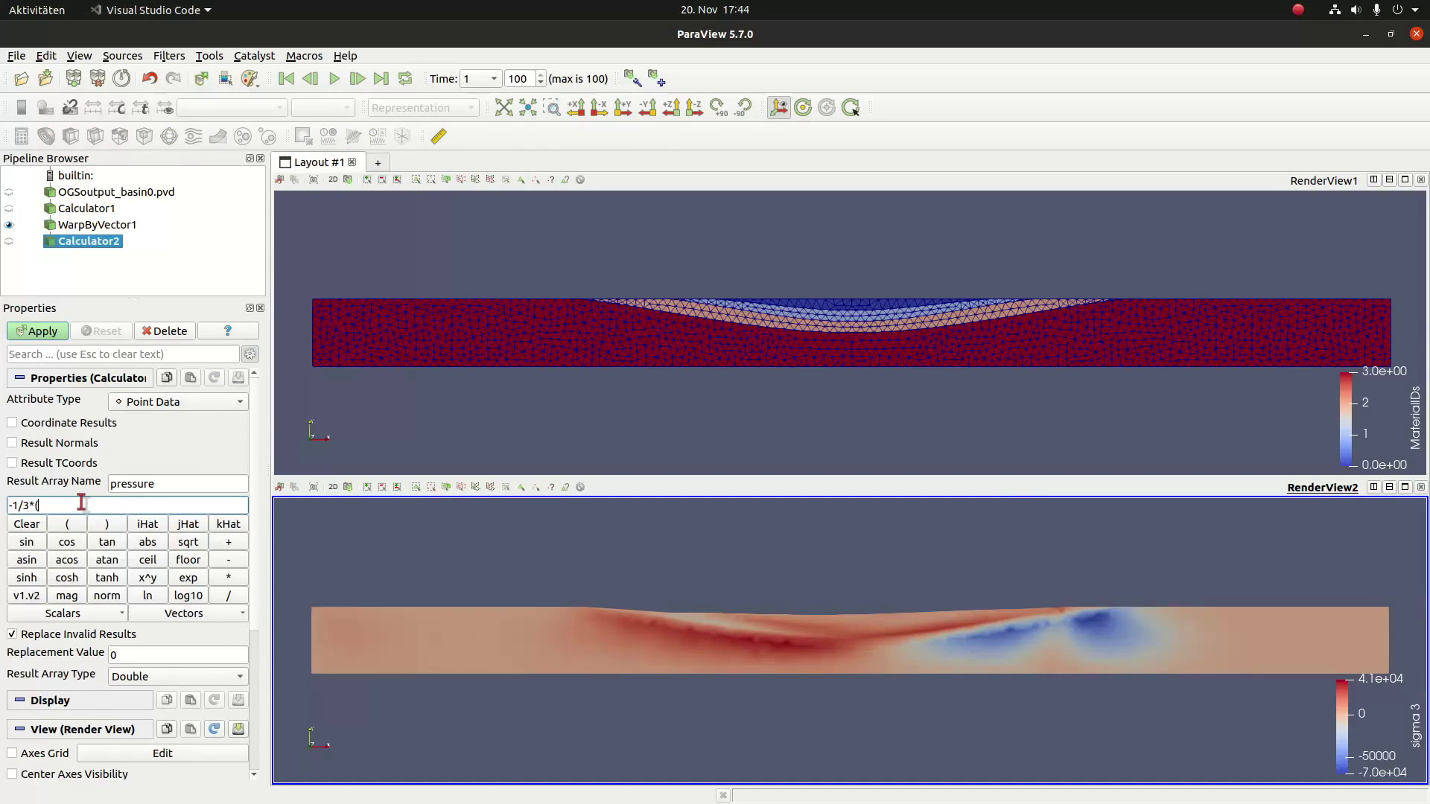
click(80, 612)
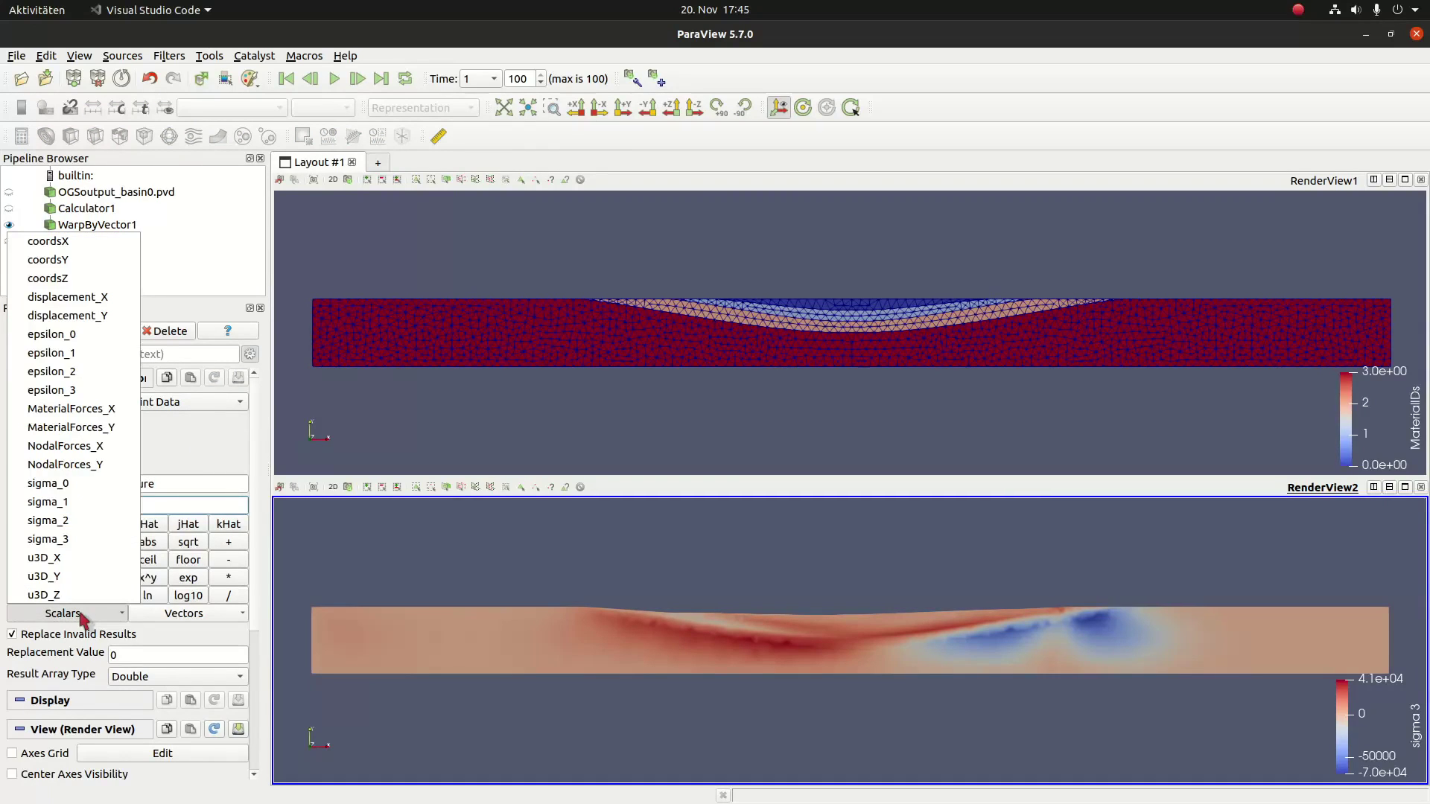
click(65, 486)
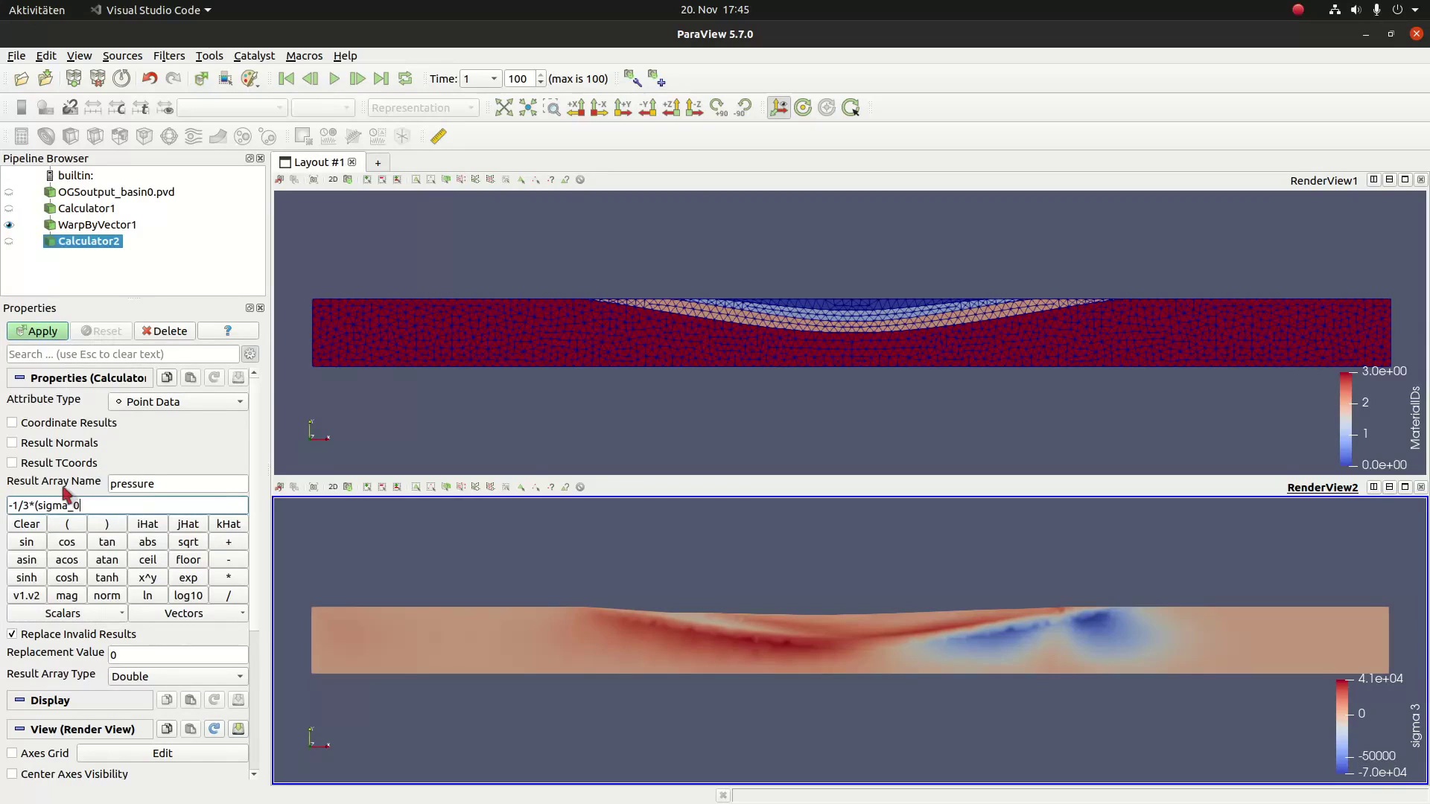
text(+)
click(80, 613)
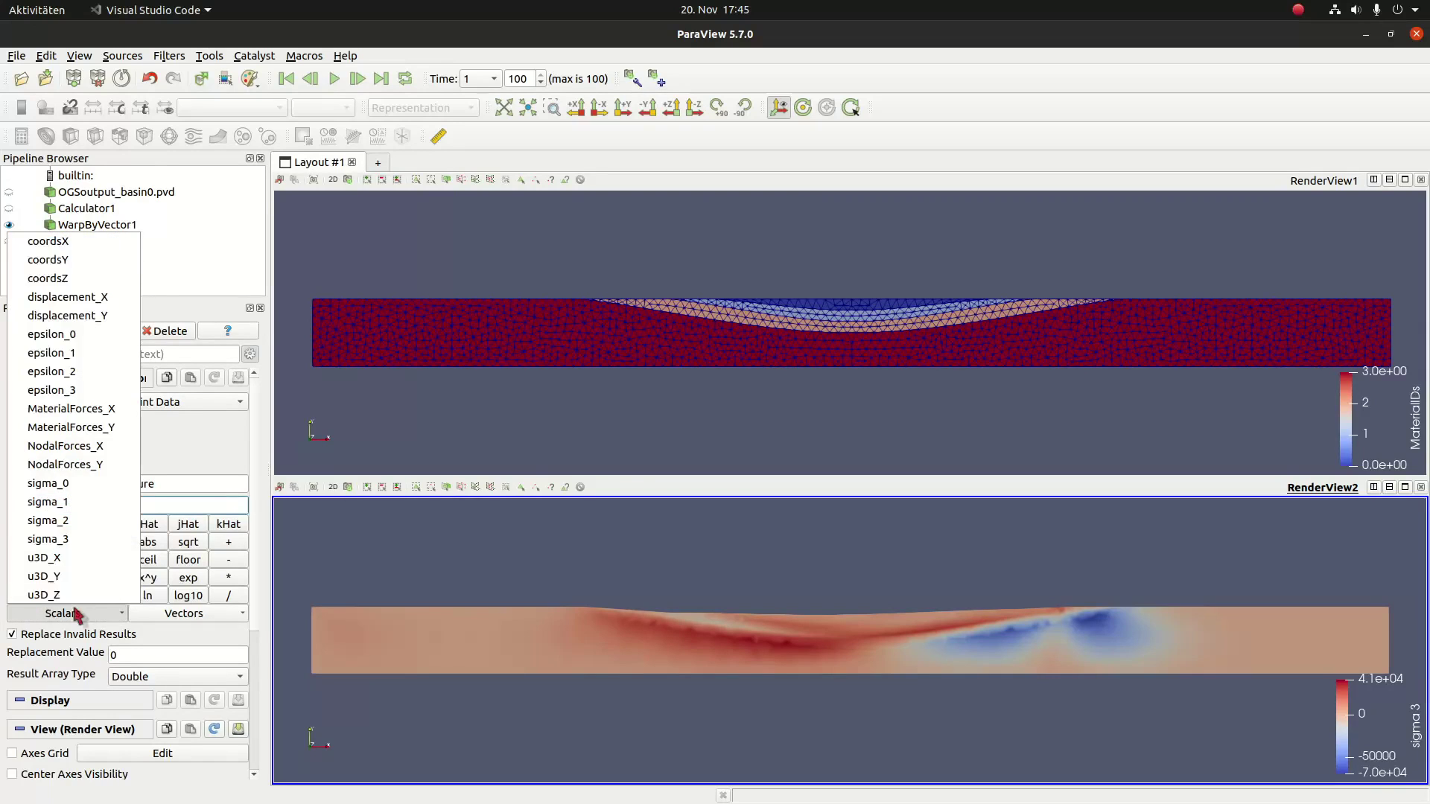
click(71, 502)
text(+sigma_1+)
click(80, 613)
click(88, 519)
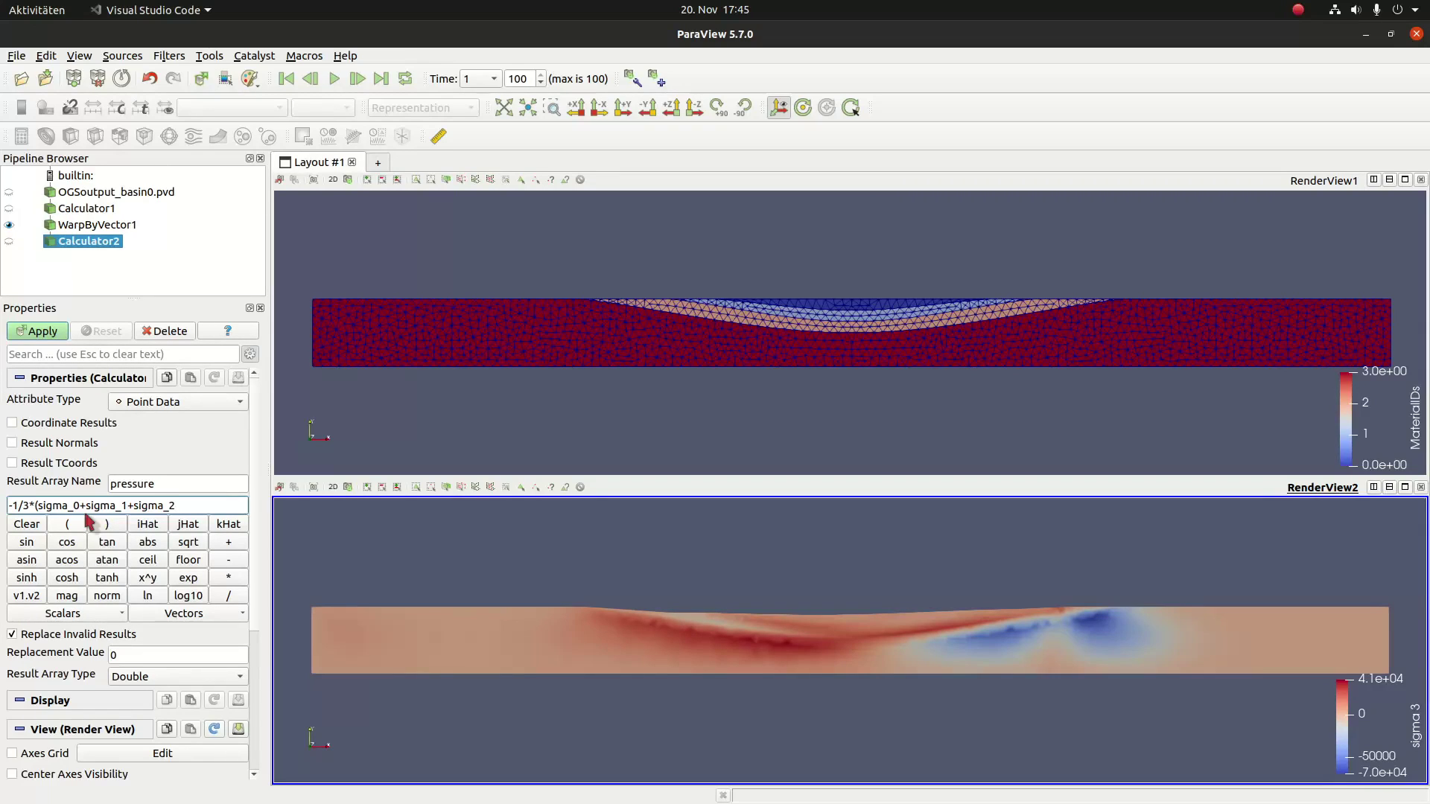
text())
click(43, 334)
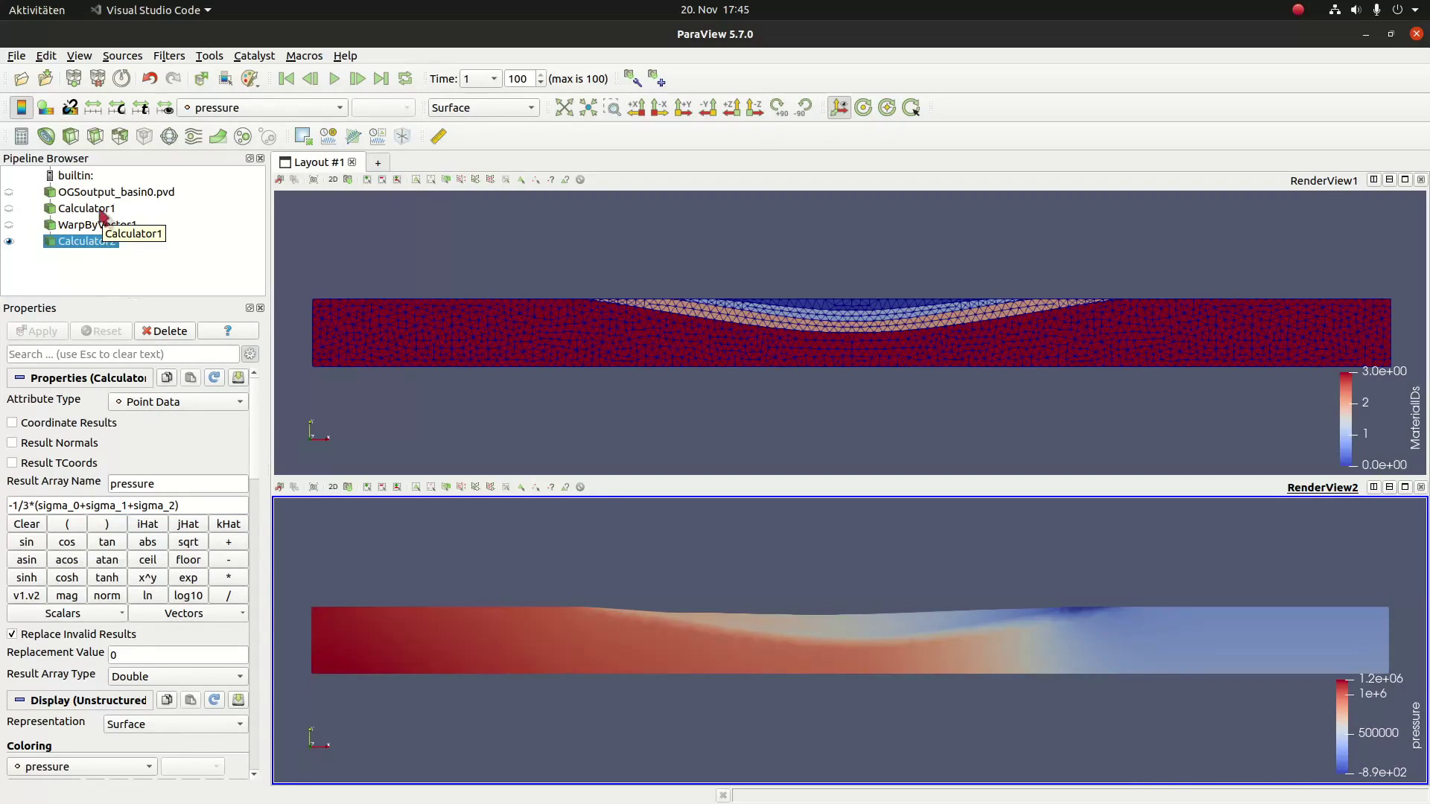
Contour pressure with a 40-value range from −885.875 to 1.18743e+06 and apply
click(46, 136)
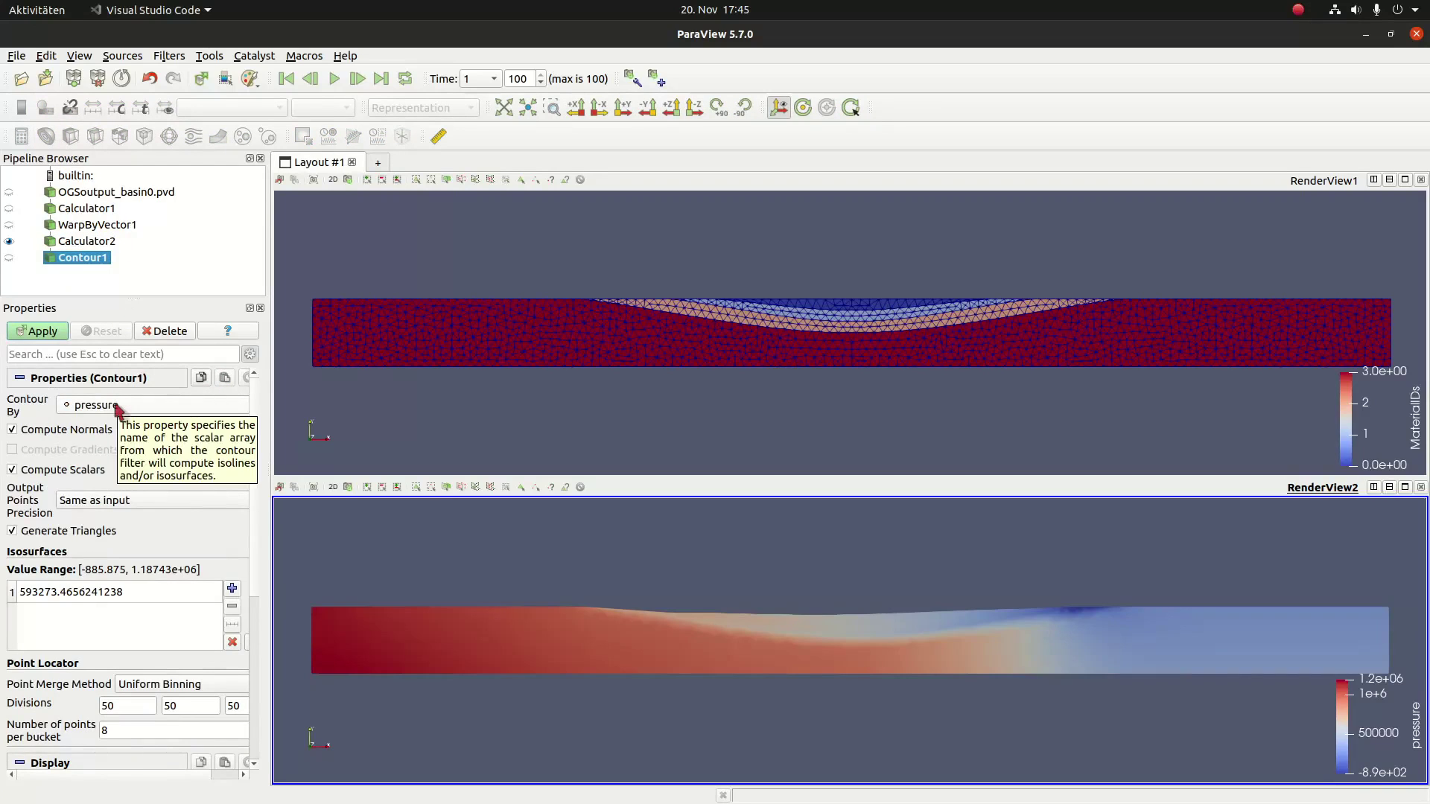
click(232, 625)
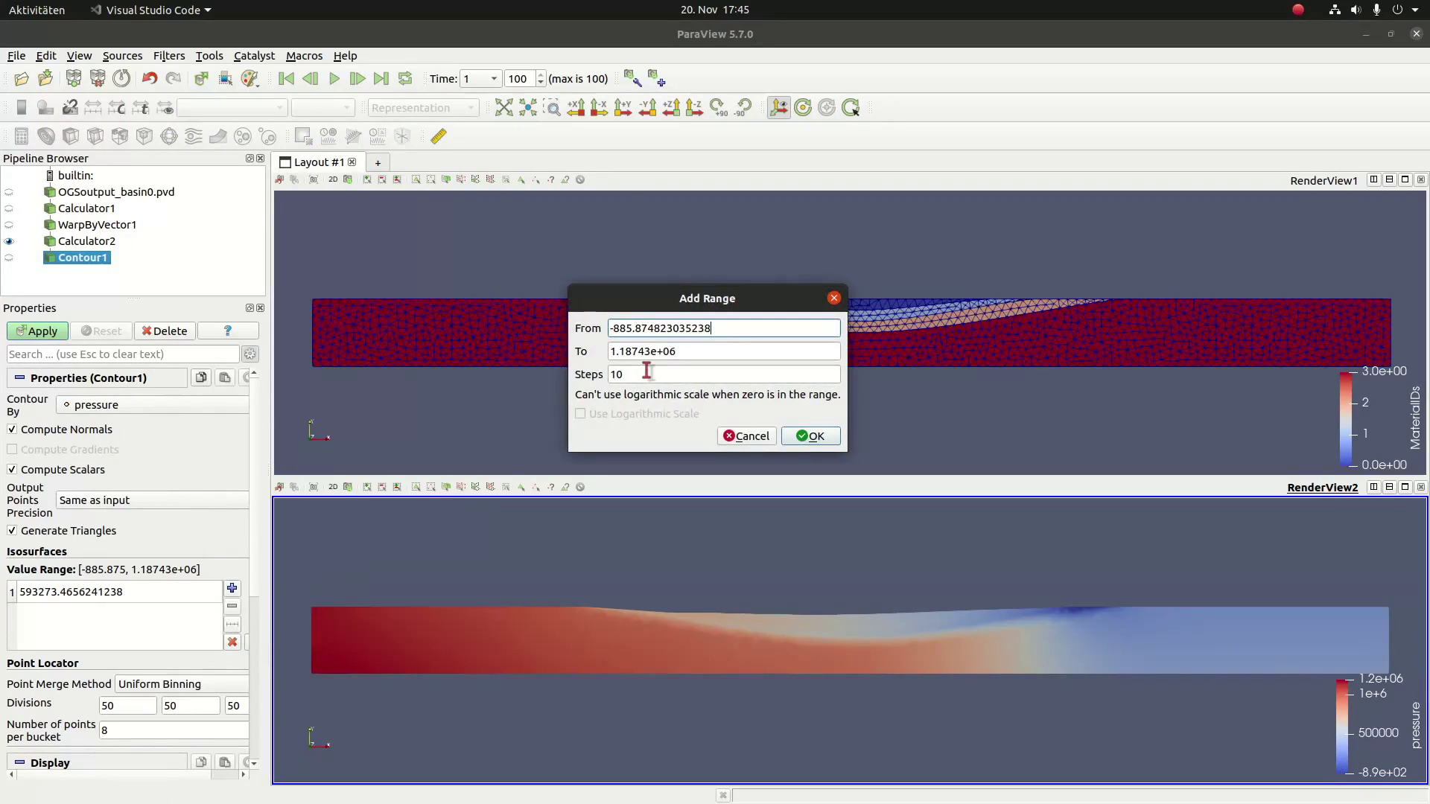
double_click(646, 374)
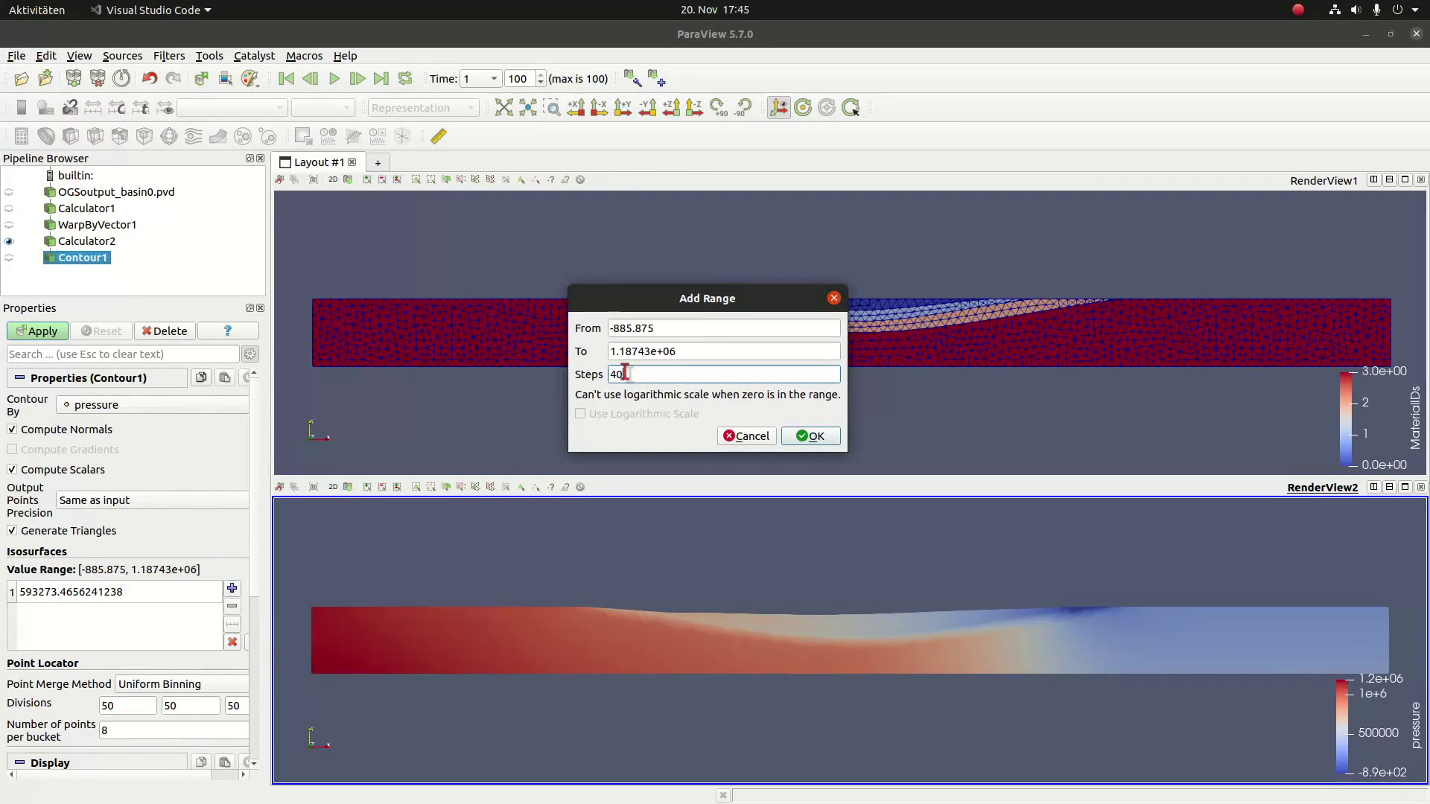
text(40)
click(830, 439)
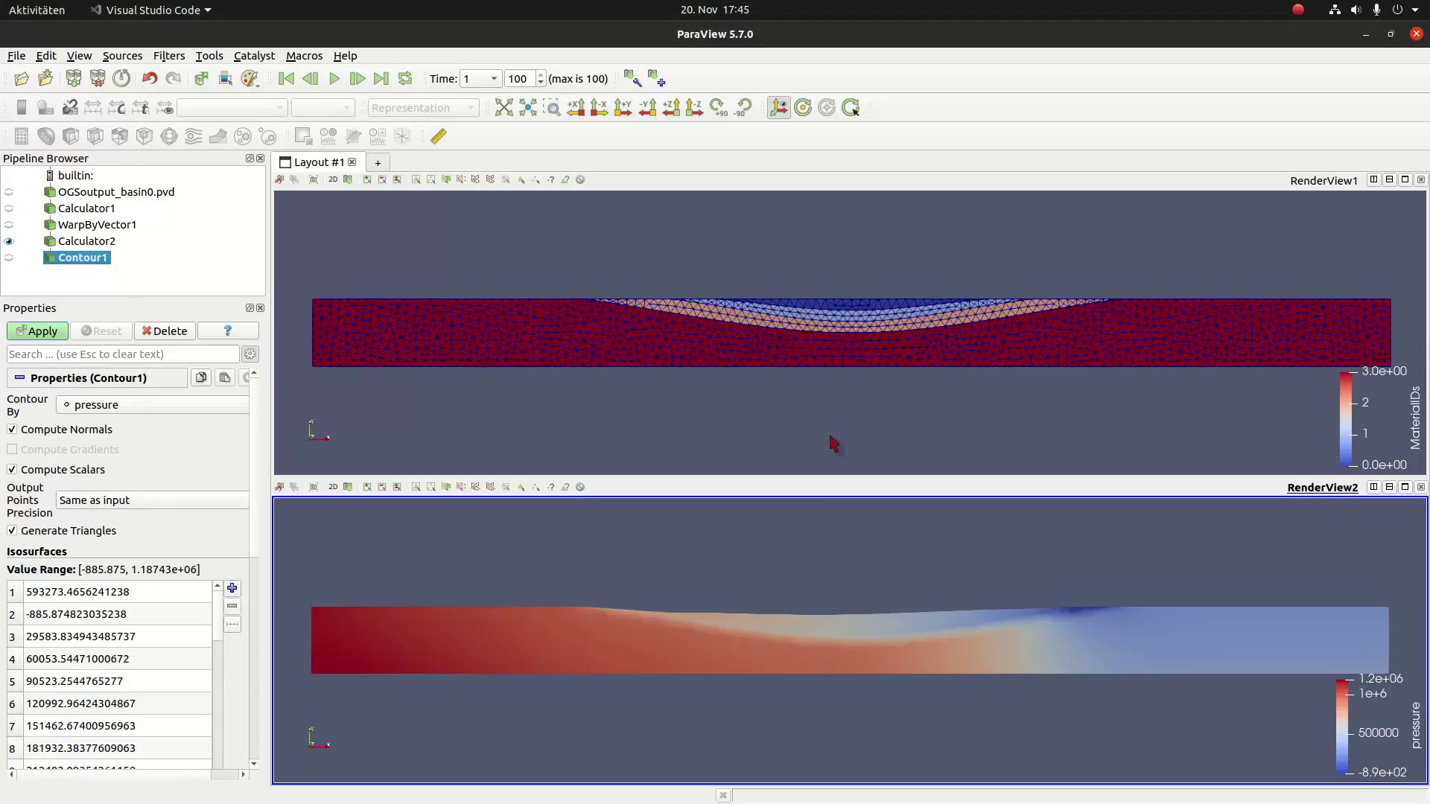
click(44, 333)
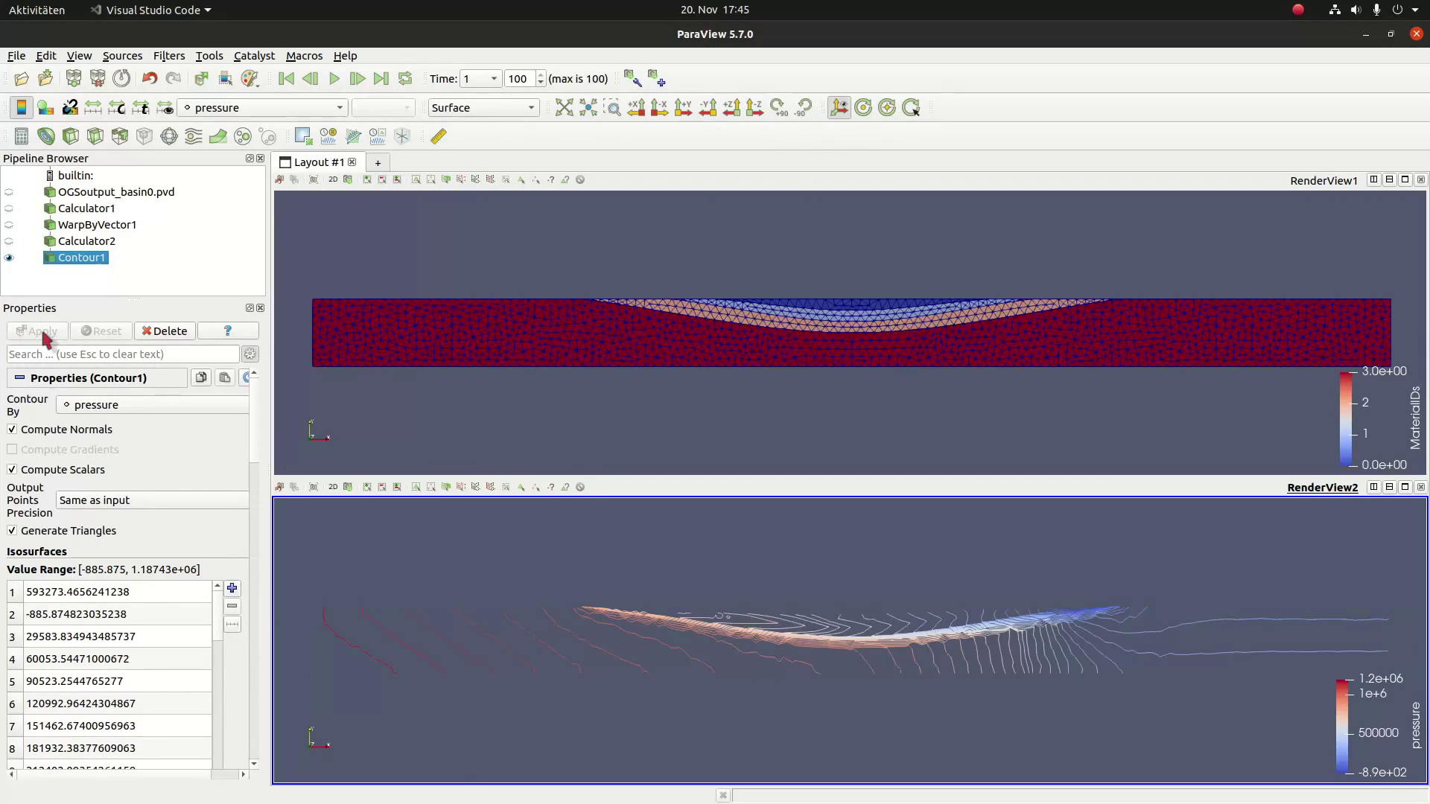
Show WarpByVector1 beneath the contours and replay the animation from the first time step
click(9, 225)
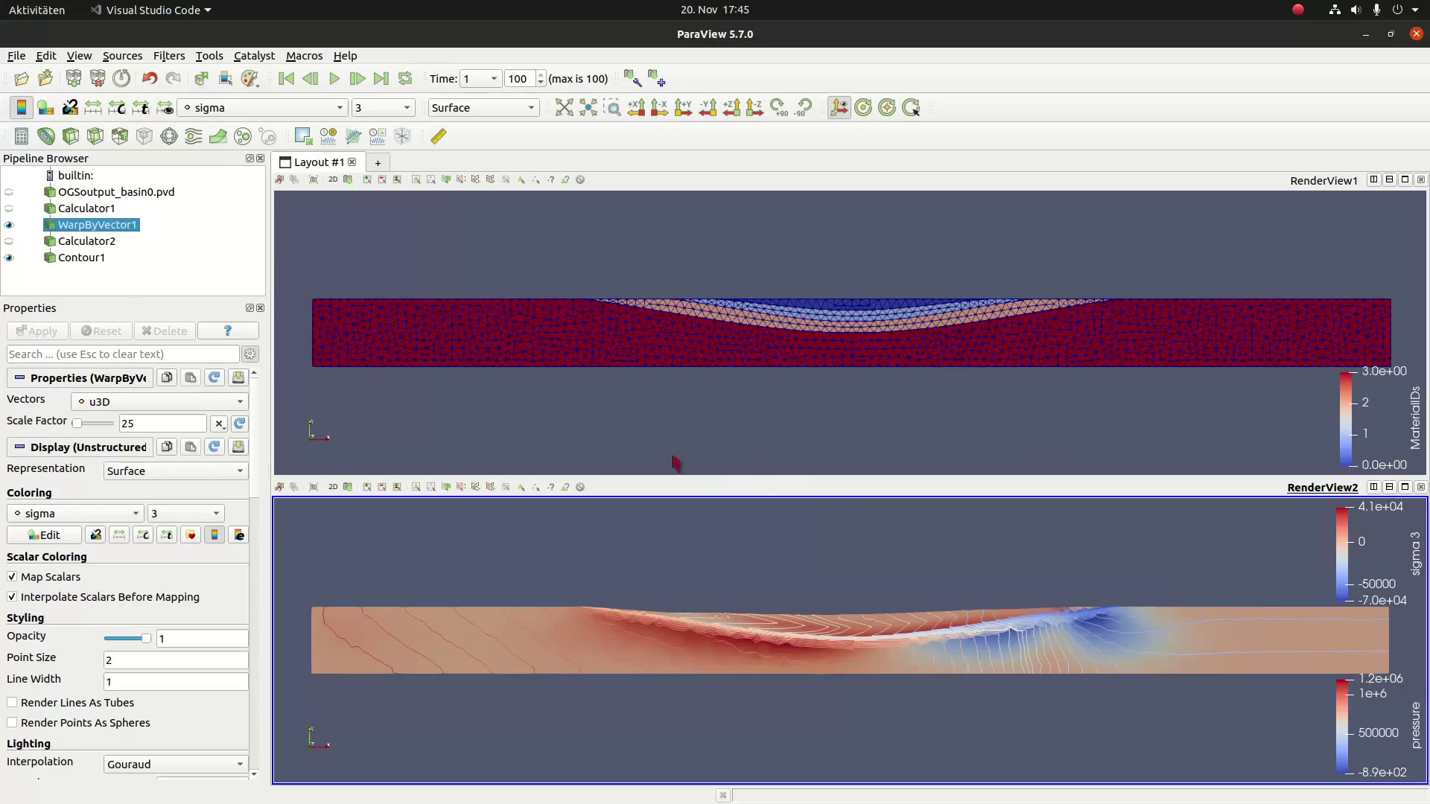
click(286, 78)
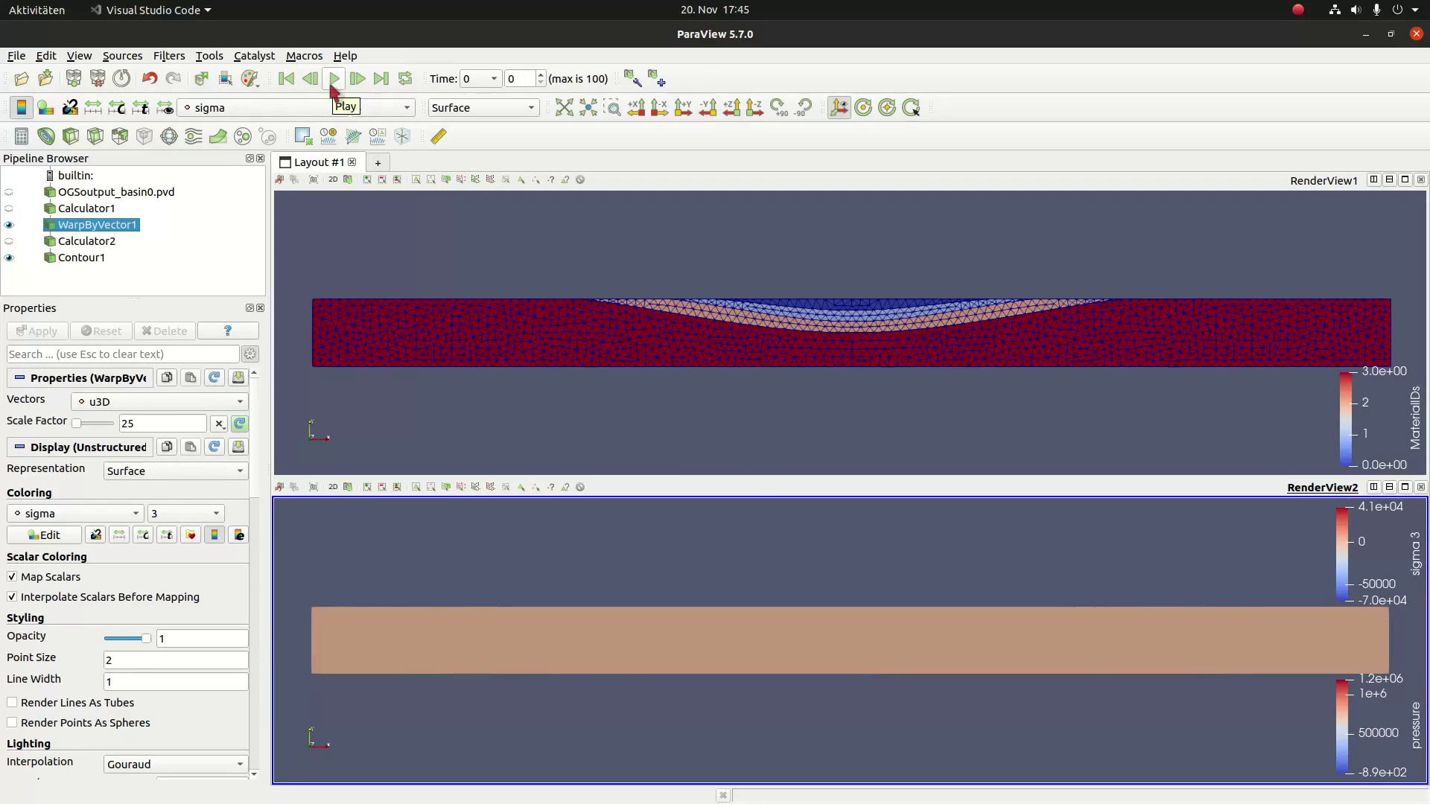
click(332, 85)
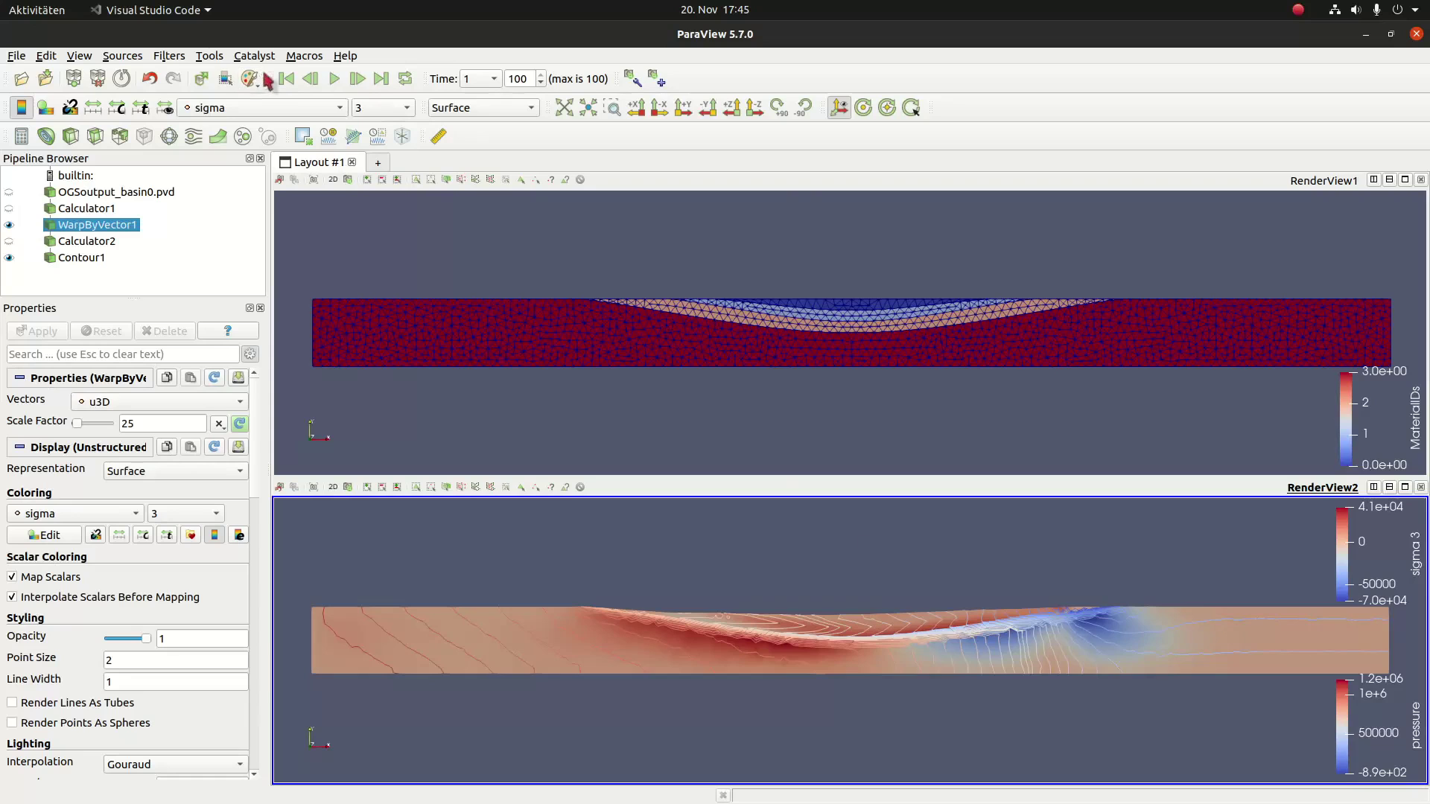
click(286, 78)
Restart playback and let the animation run to the final time step
click(334, 79)
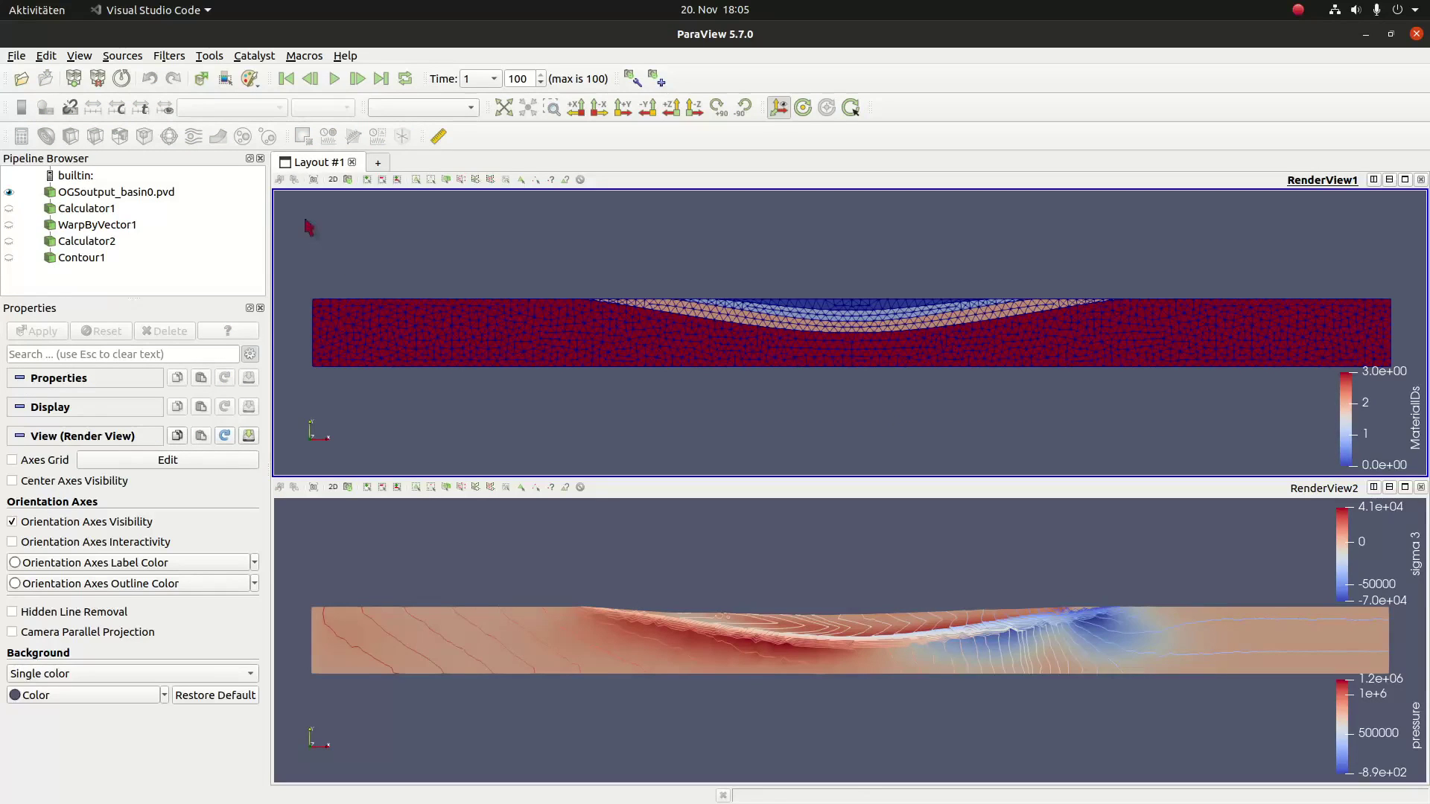
Save the session state over the existing state1.pvsm, confirming the overwrite
click(17, 55)
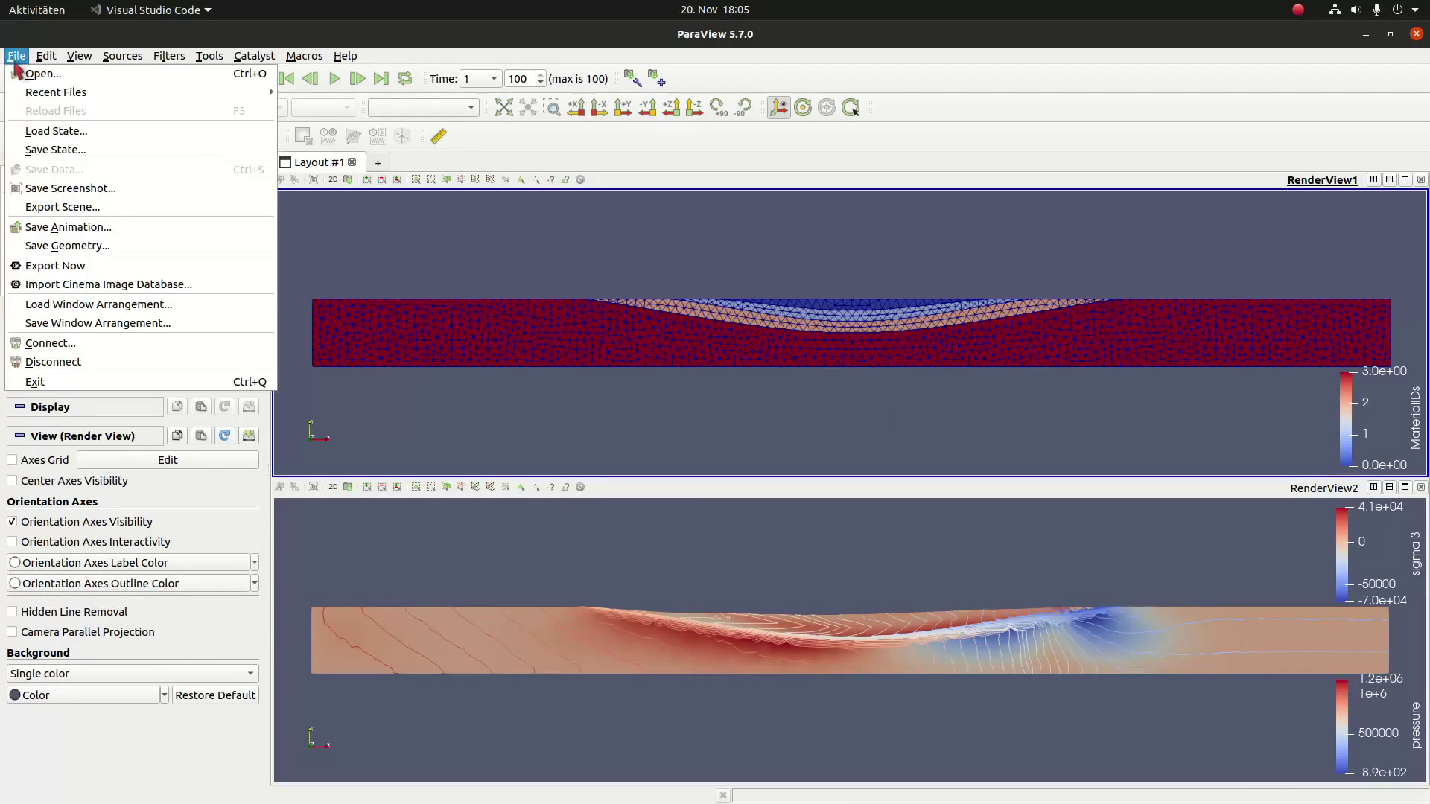
click(66, 150)
click(692, 346)
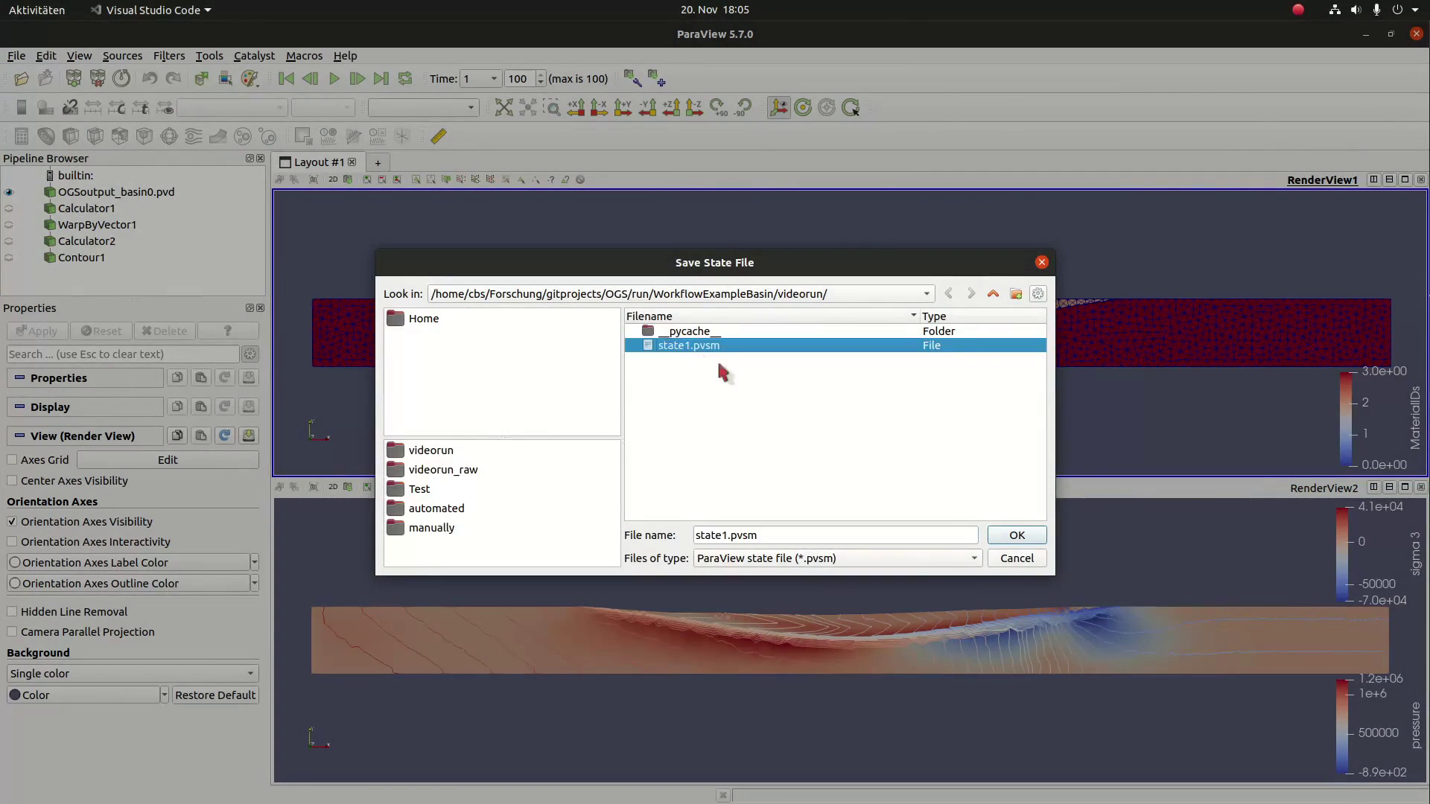
click(1015, 535)
click(867, 455)
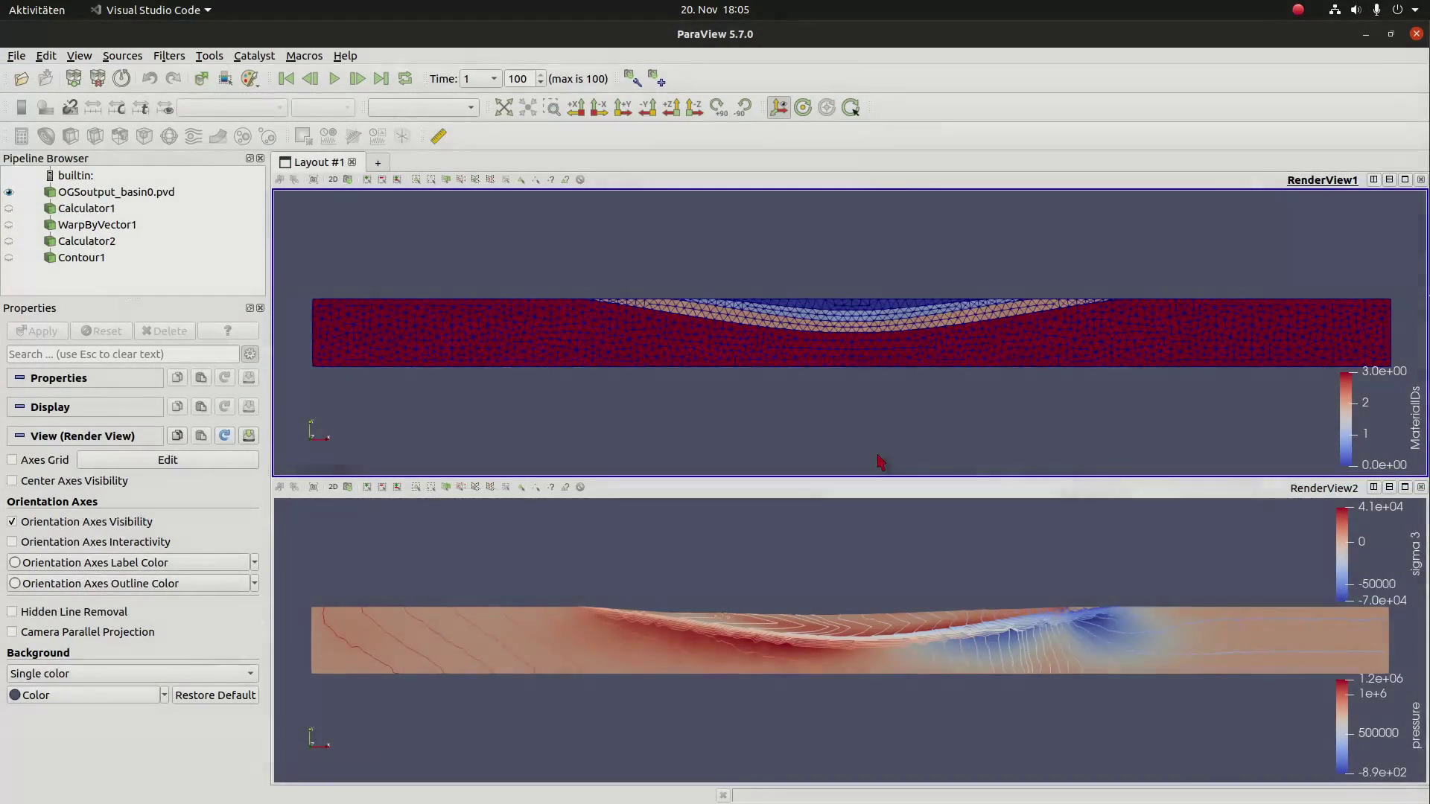
Close the second render view, zoom into the mesh, and select OGSoutput_basin0.pvd in the pipeline
click(1419, 488)
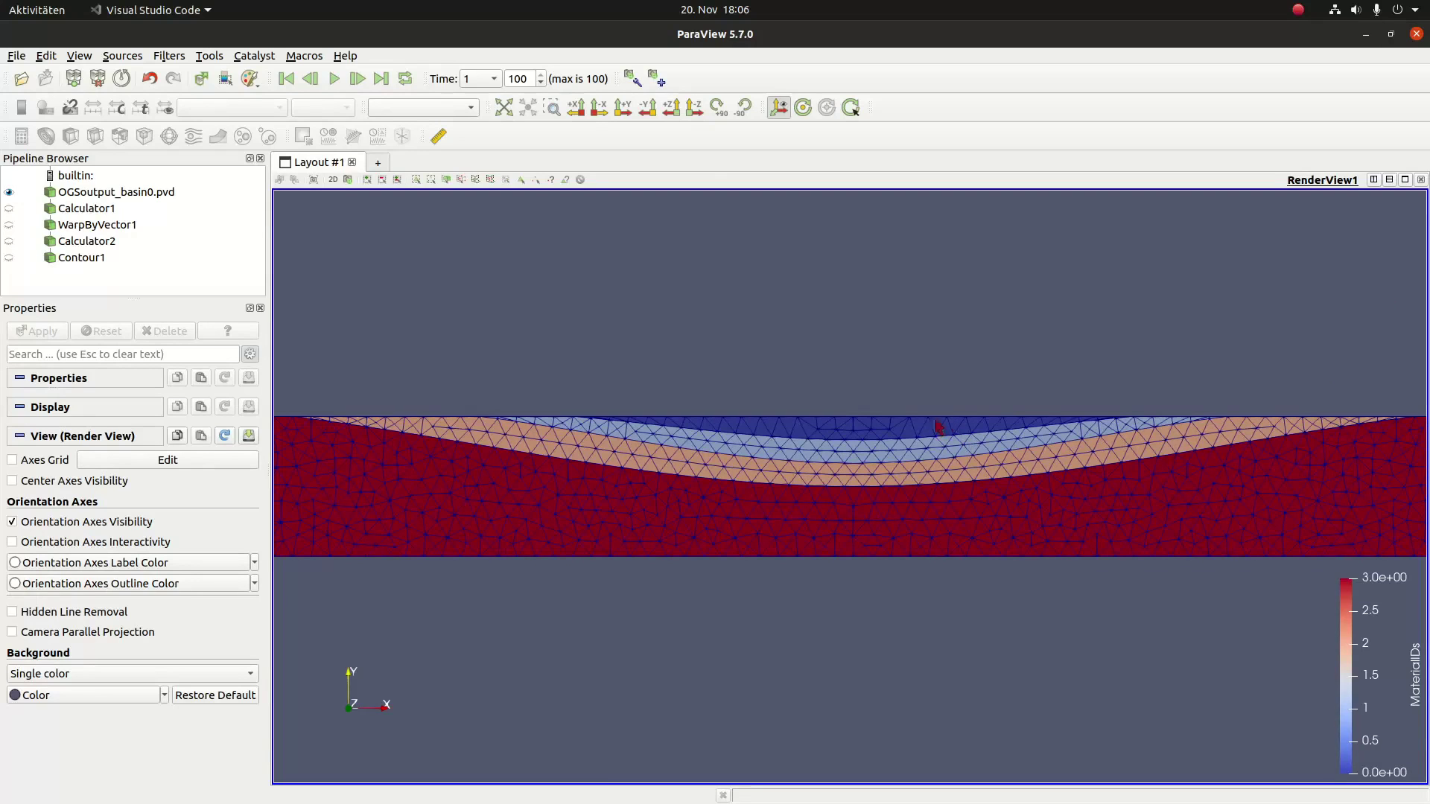
scroll(851, 488, up, 2)
scroll(851, 488, up, 2)
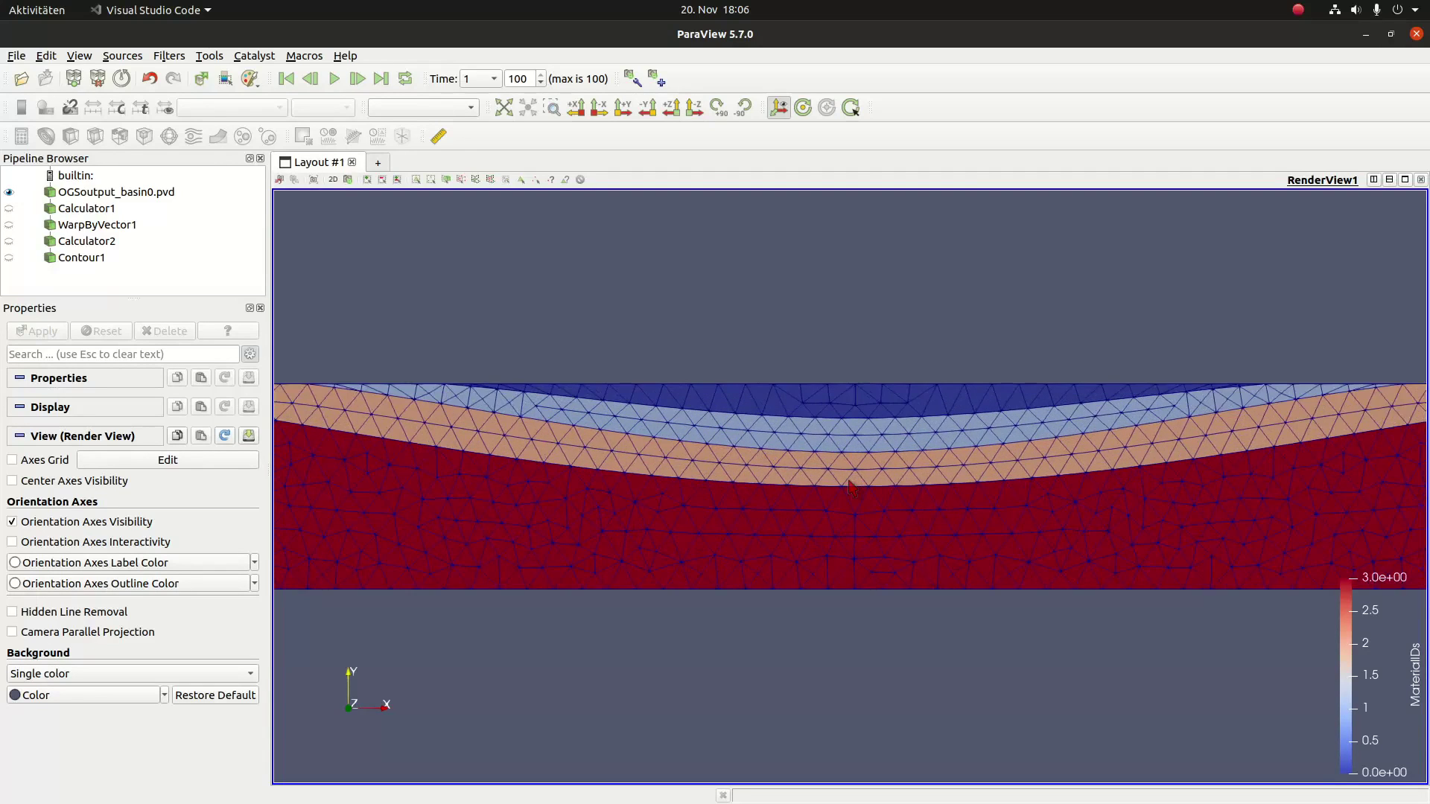
click(149, 195)
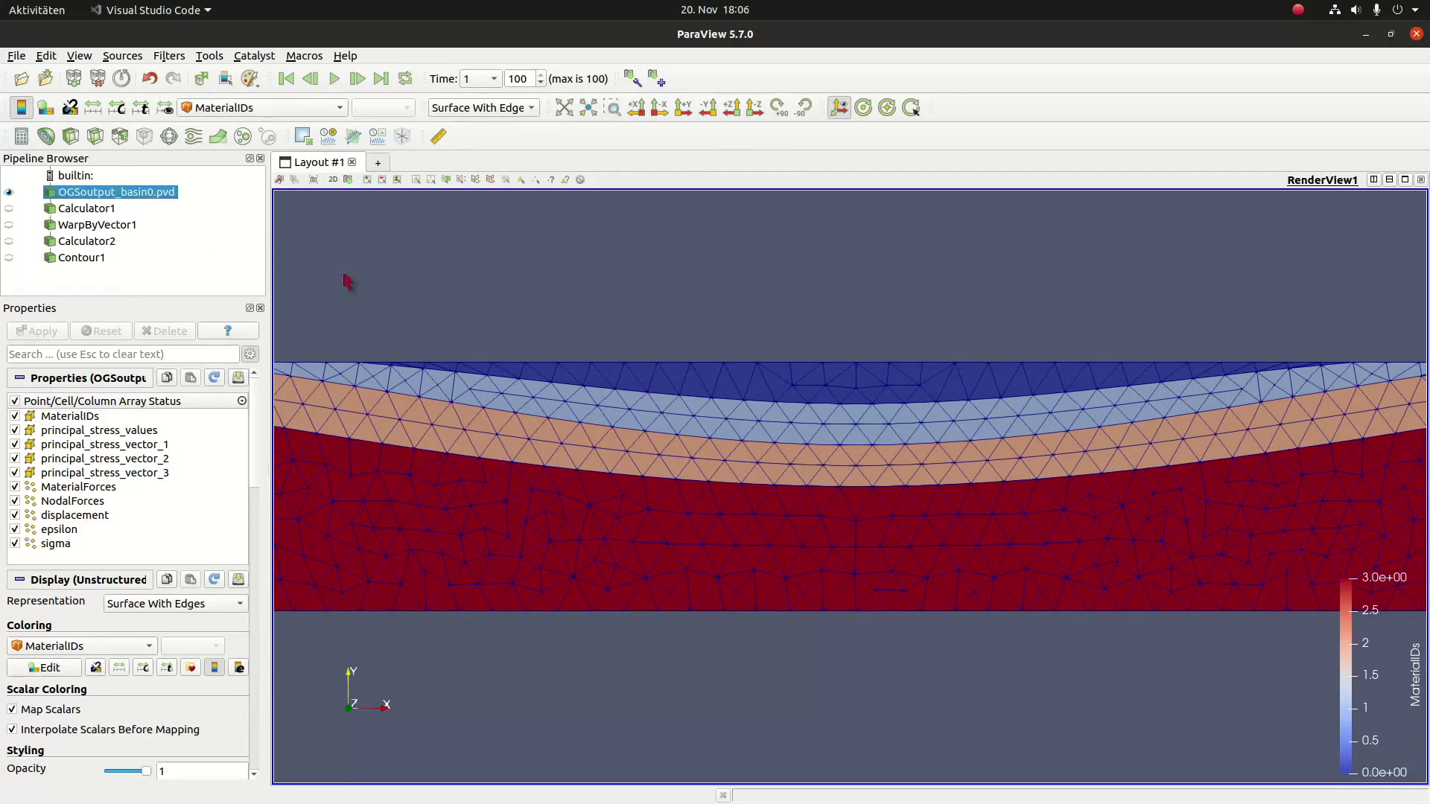
Add a Probe Location filter centred at (0, -3750, 0) to the basin data and apply it
click(403, 137)
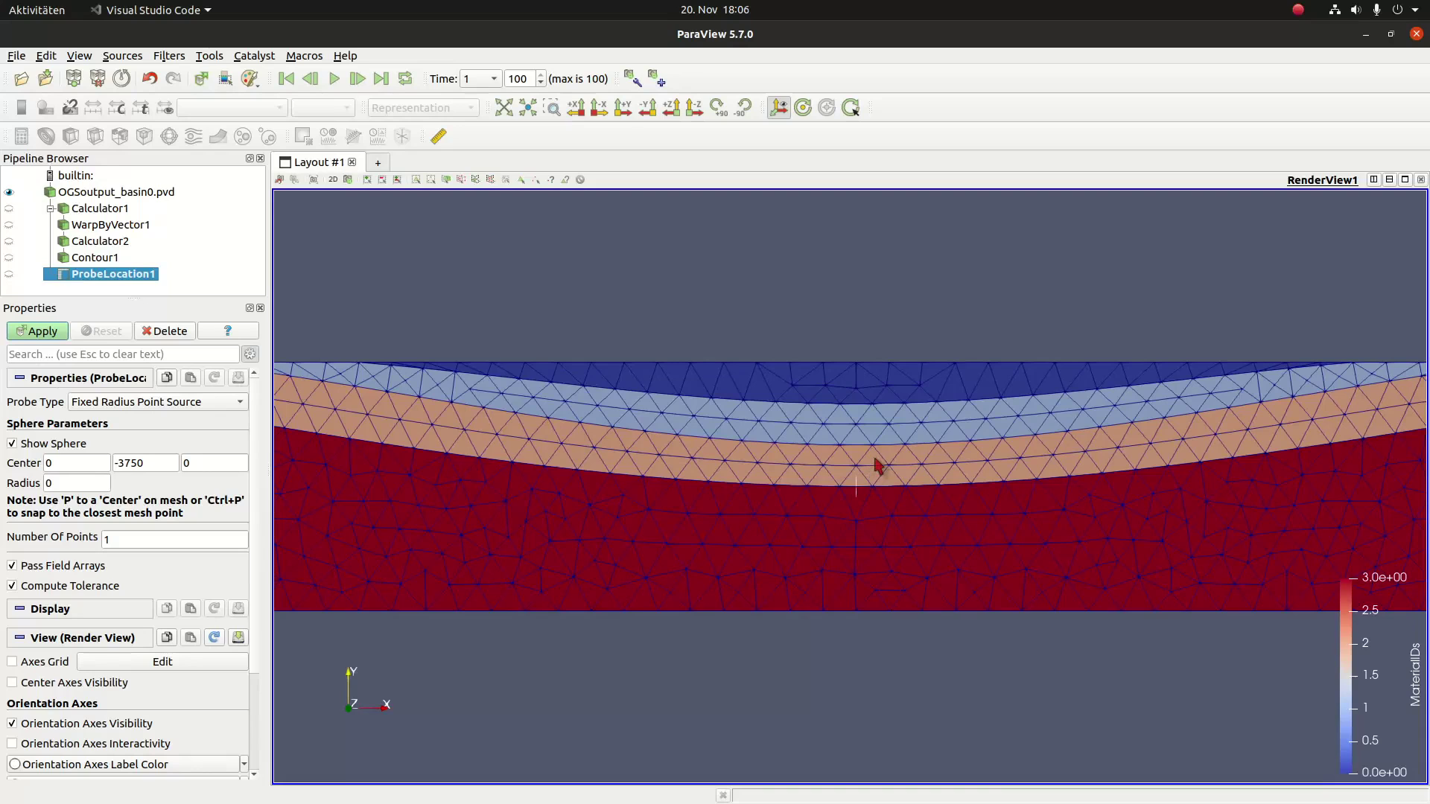
click(39, 332)
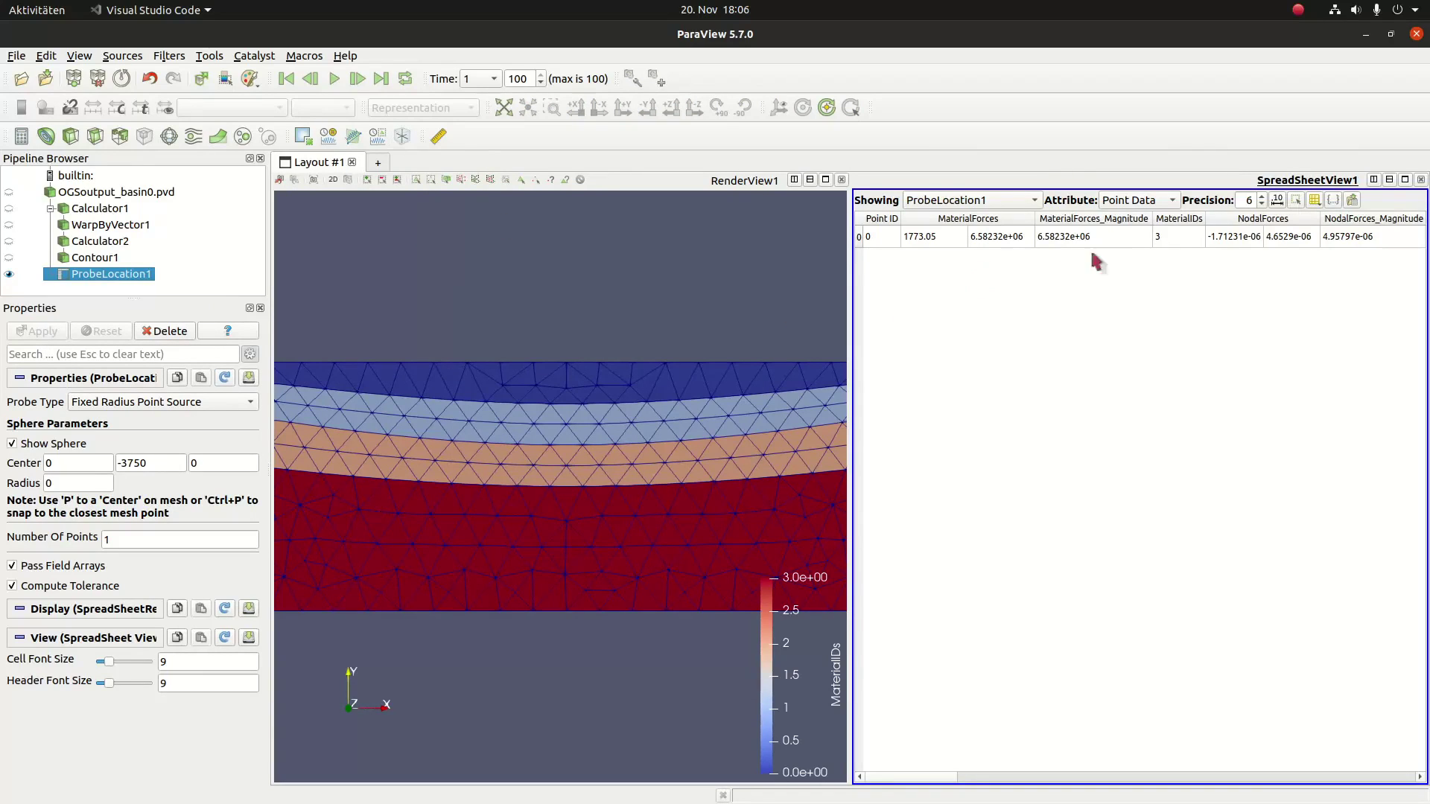
Plot the probe's sampled point over time and close the spreadsheet so the chart fills the right side
click(997, 243)
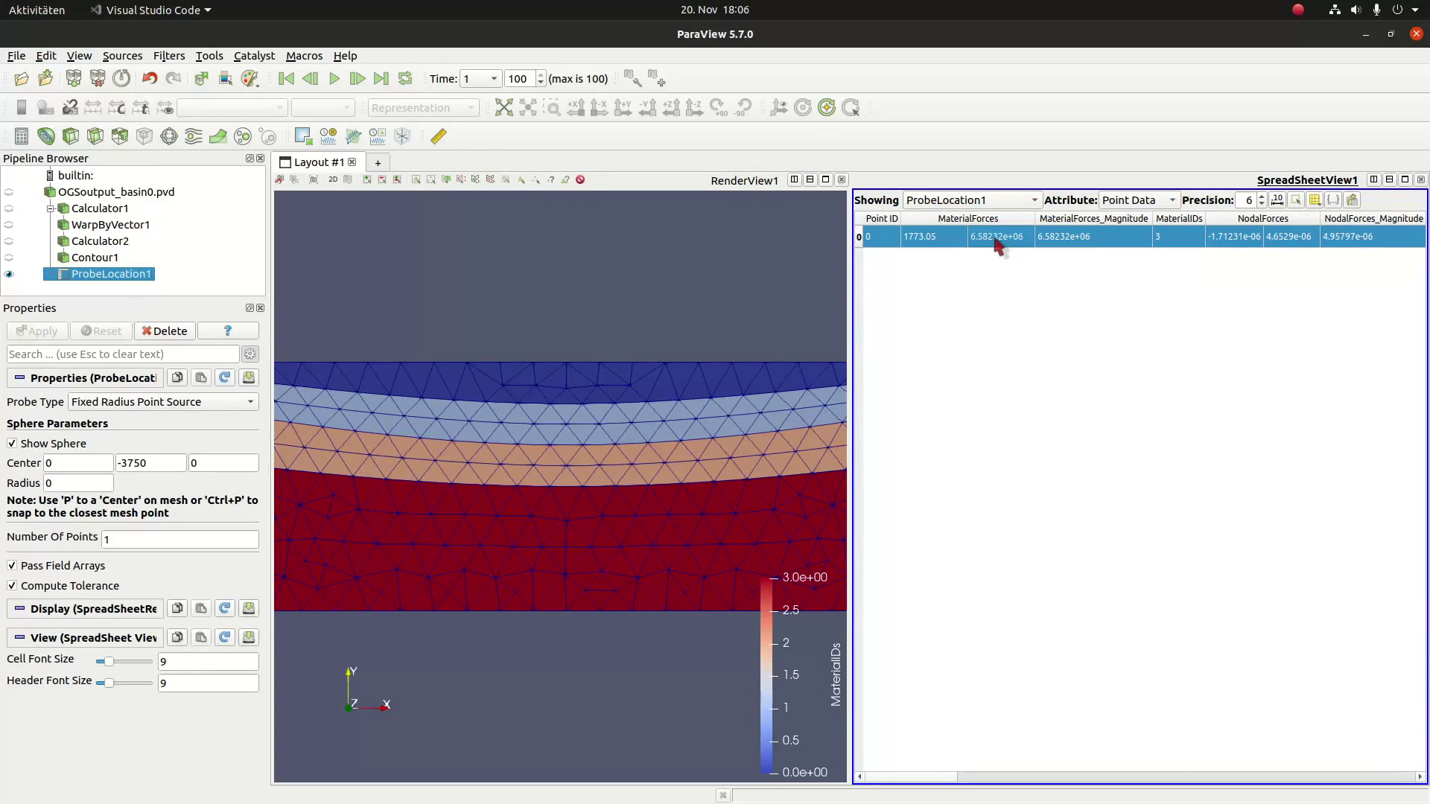
click(378, 137)
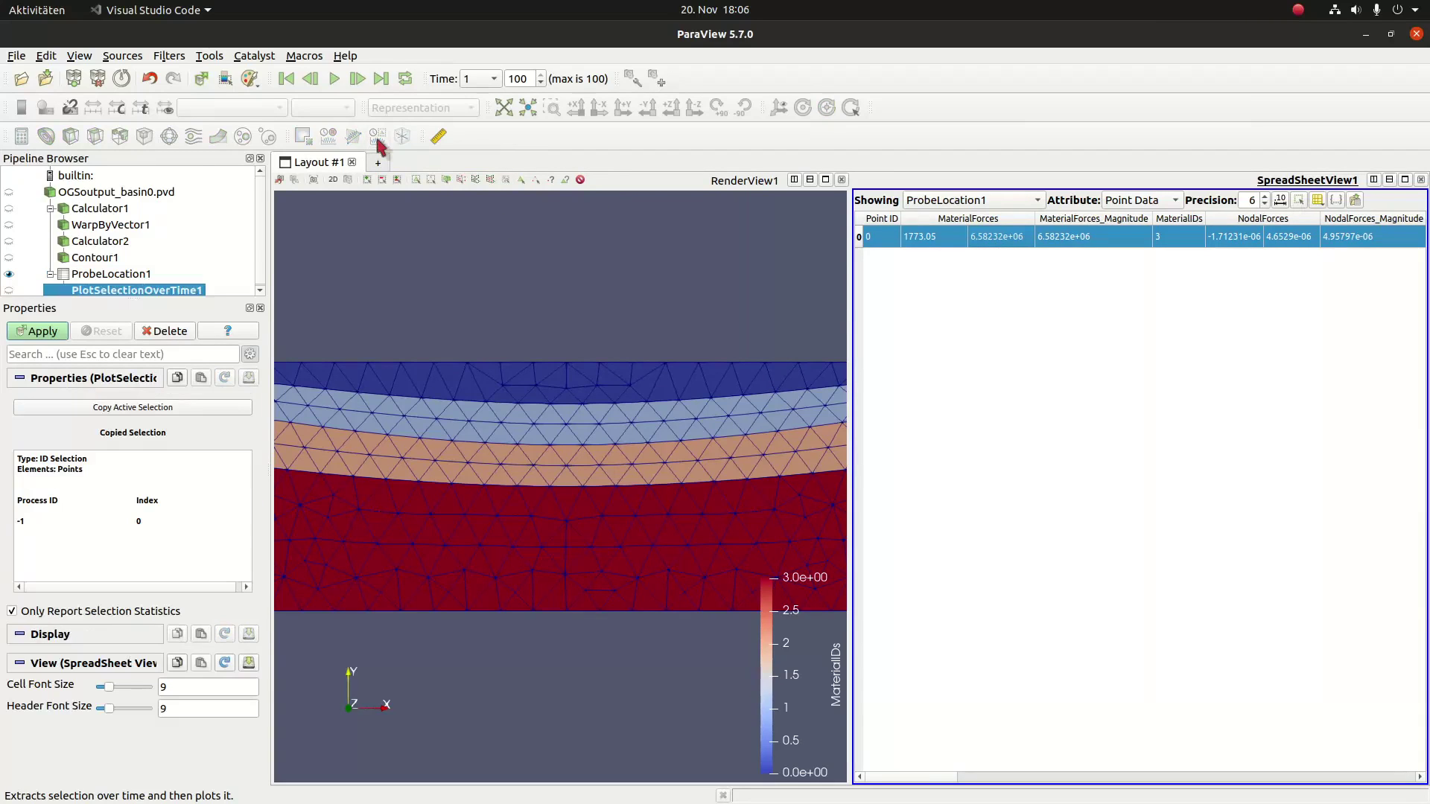
click(42, 331)
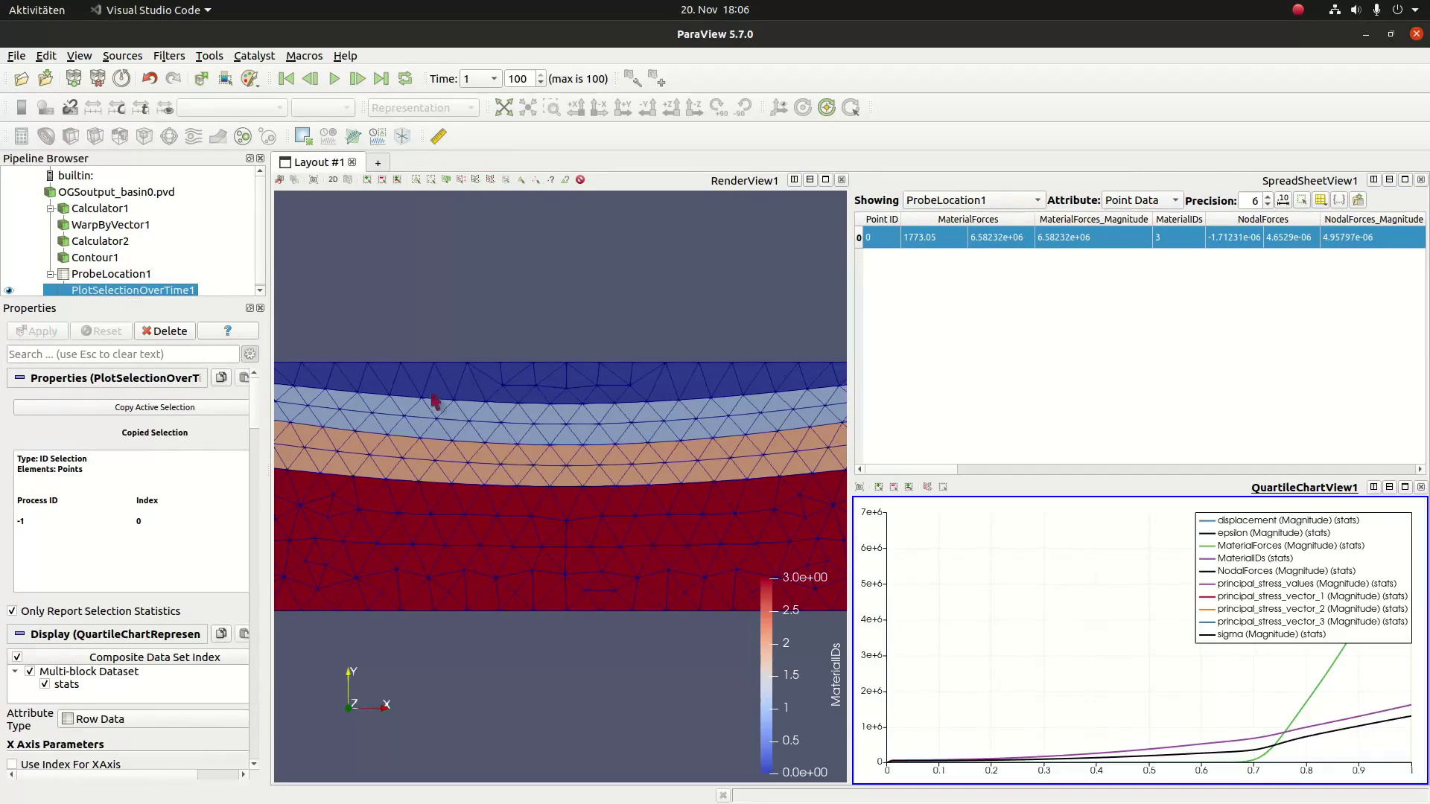
click(1420, 180)
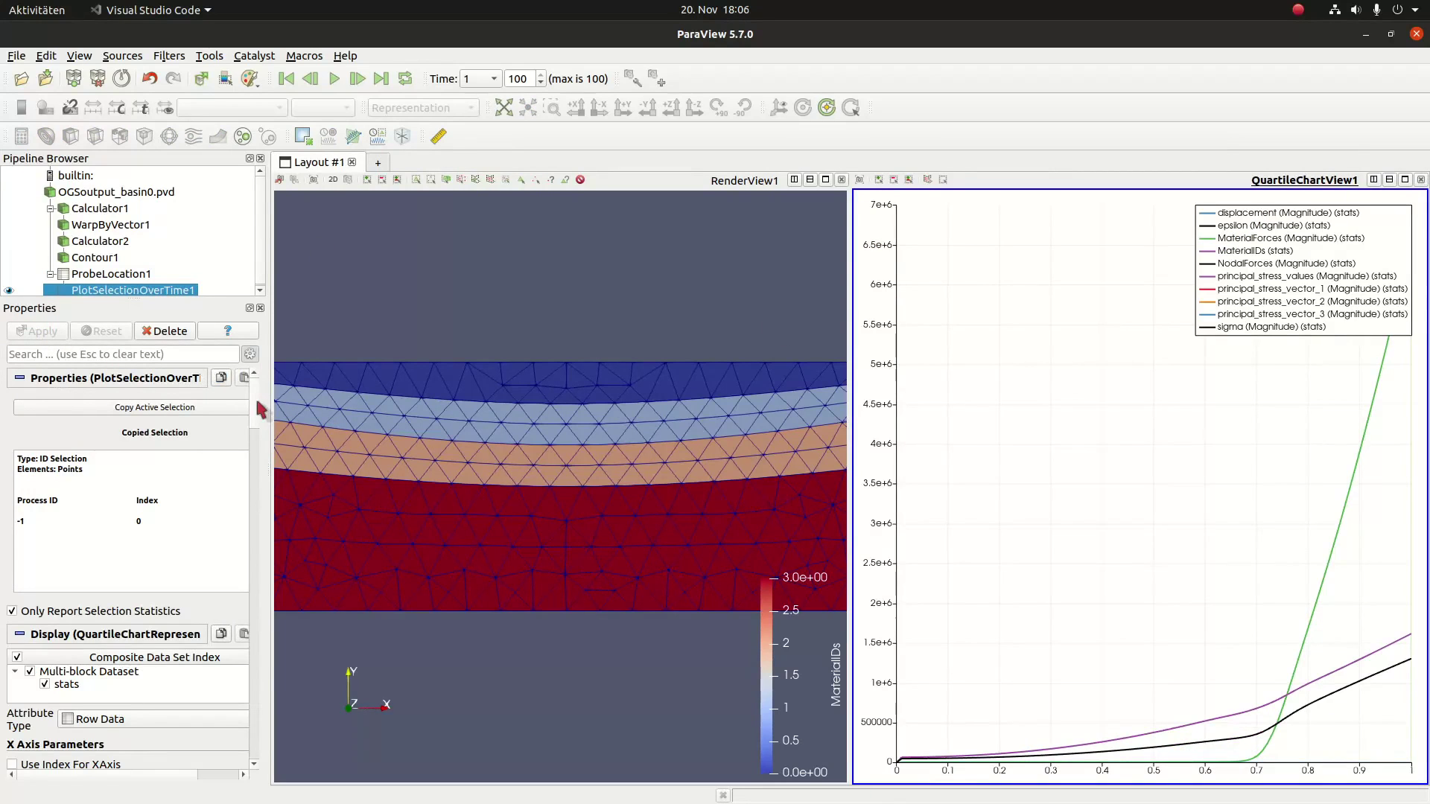
drag(257, 402, 261, 458)
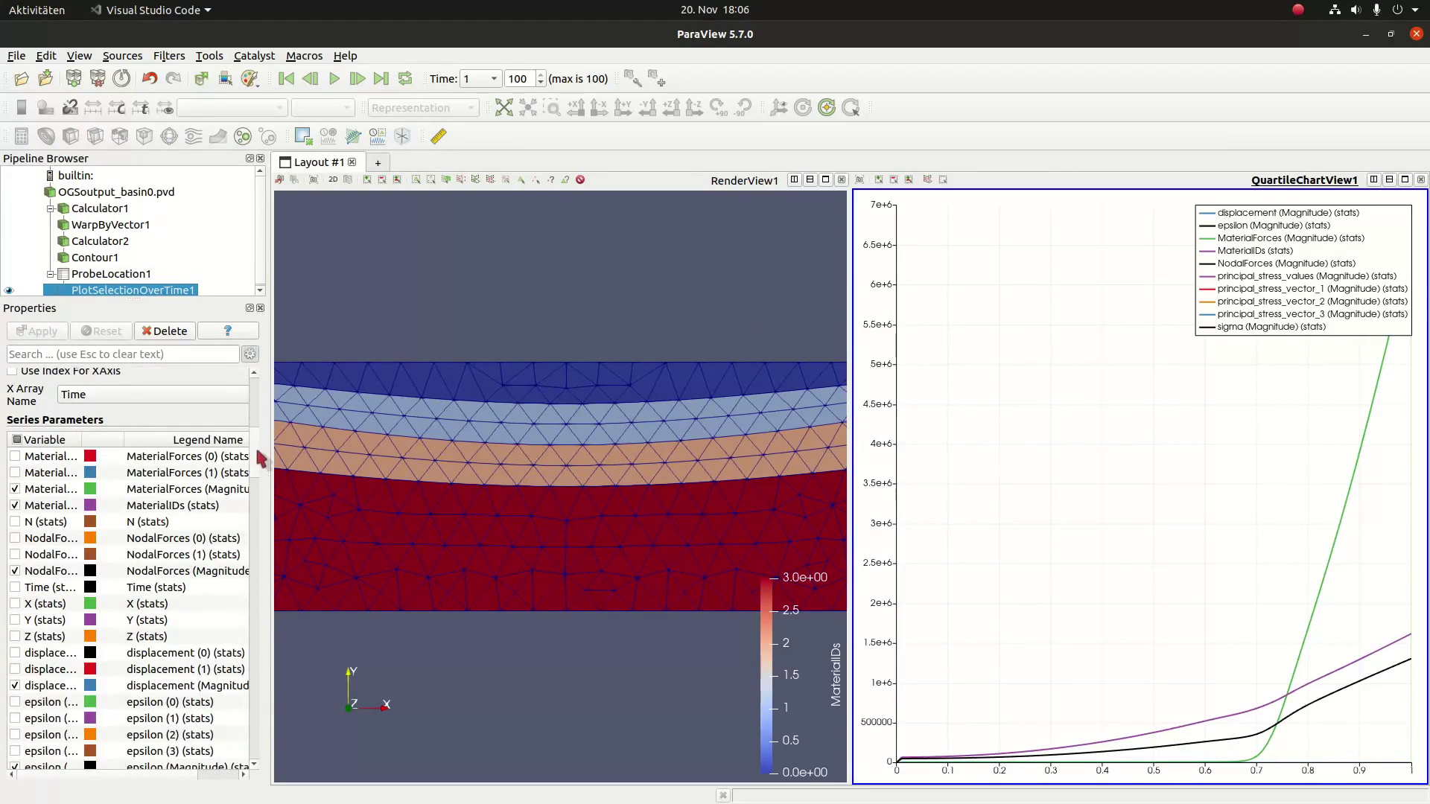
Show only epsilon (0) to epsilon (3) in the chart and pan until the y-axis reaches 0.002
click(16, 440)
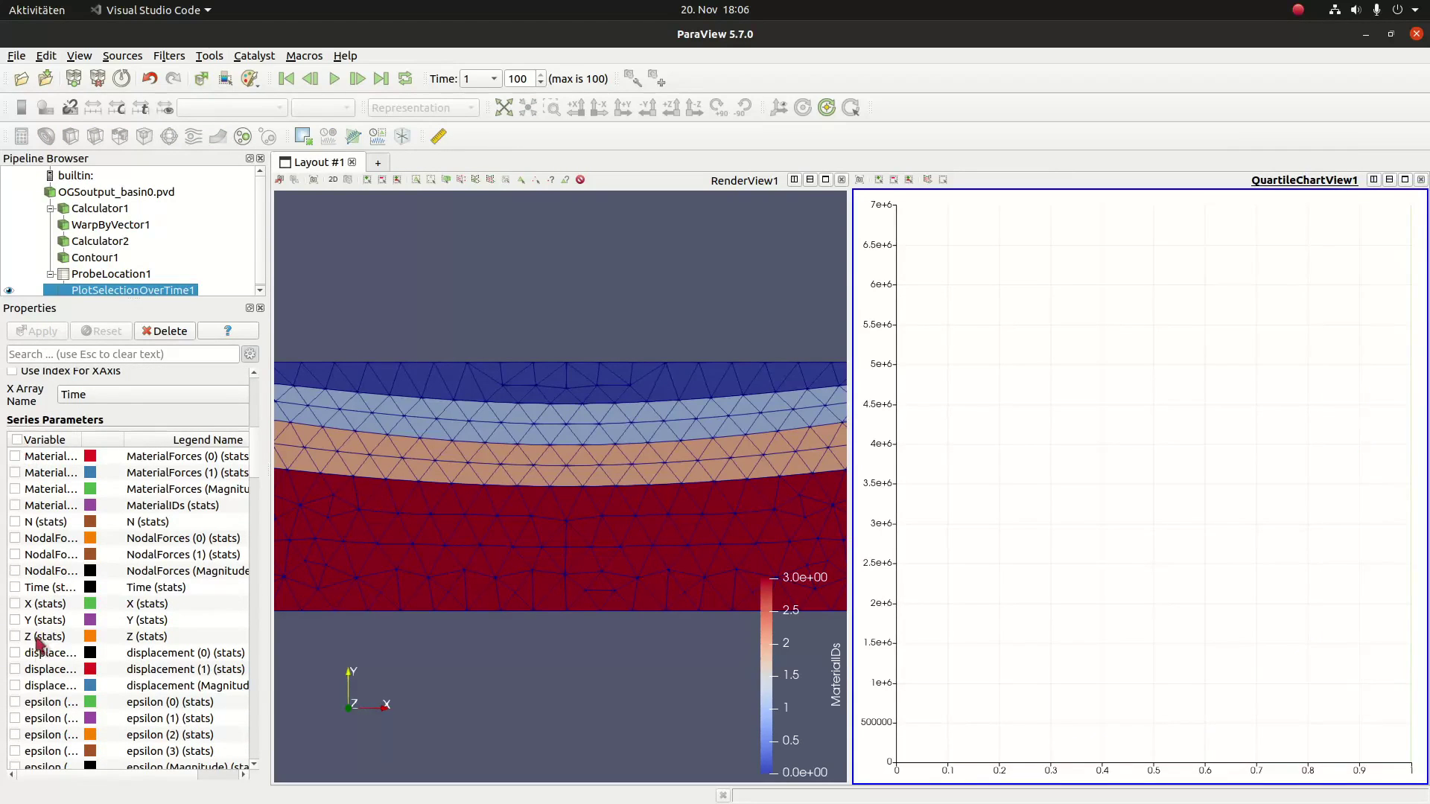
click(15, 702)
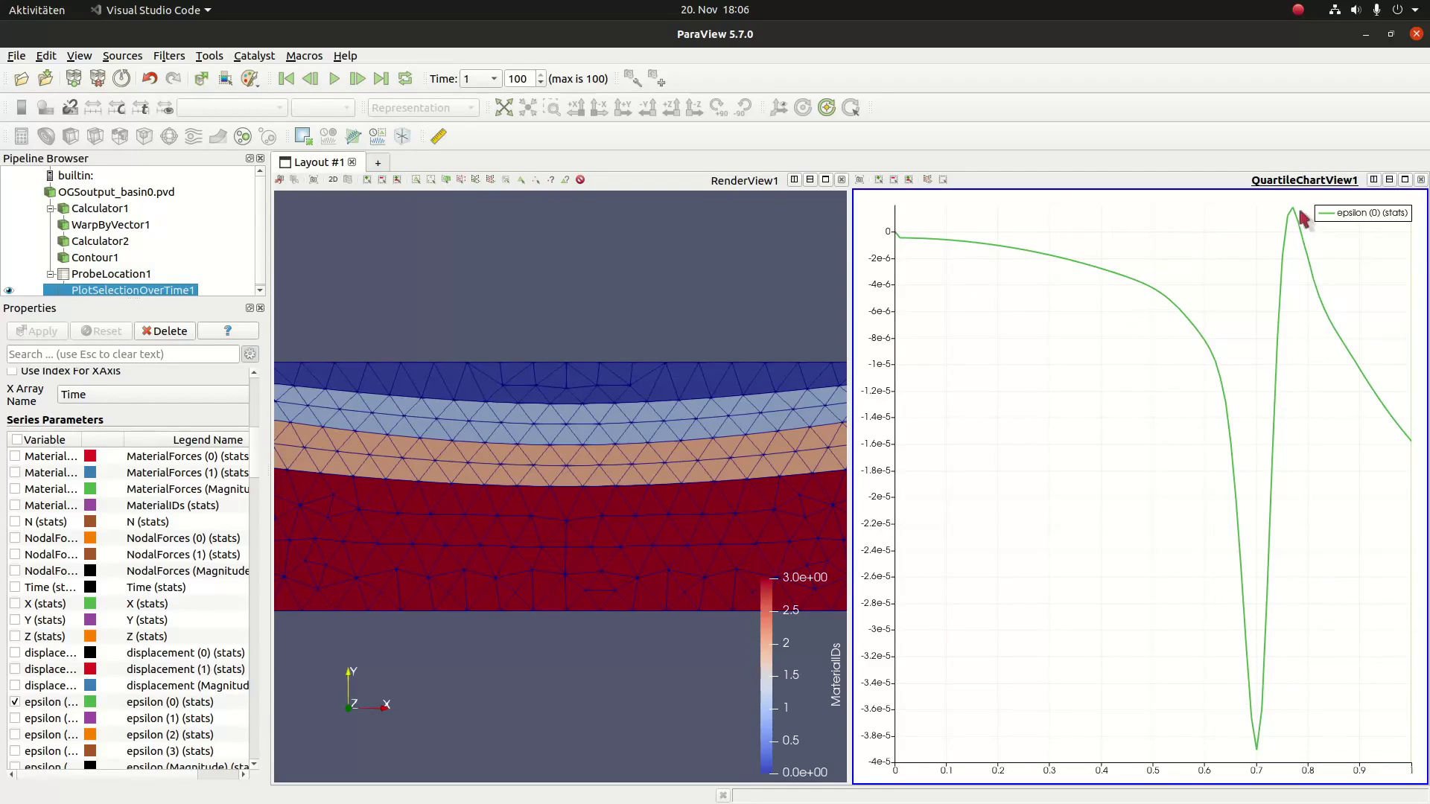
mouse_move(1297, 217)
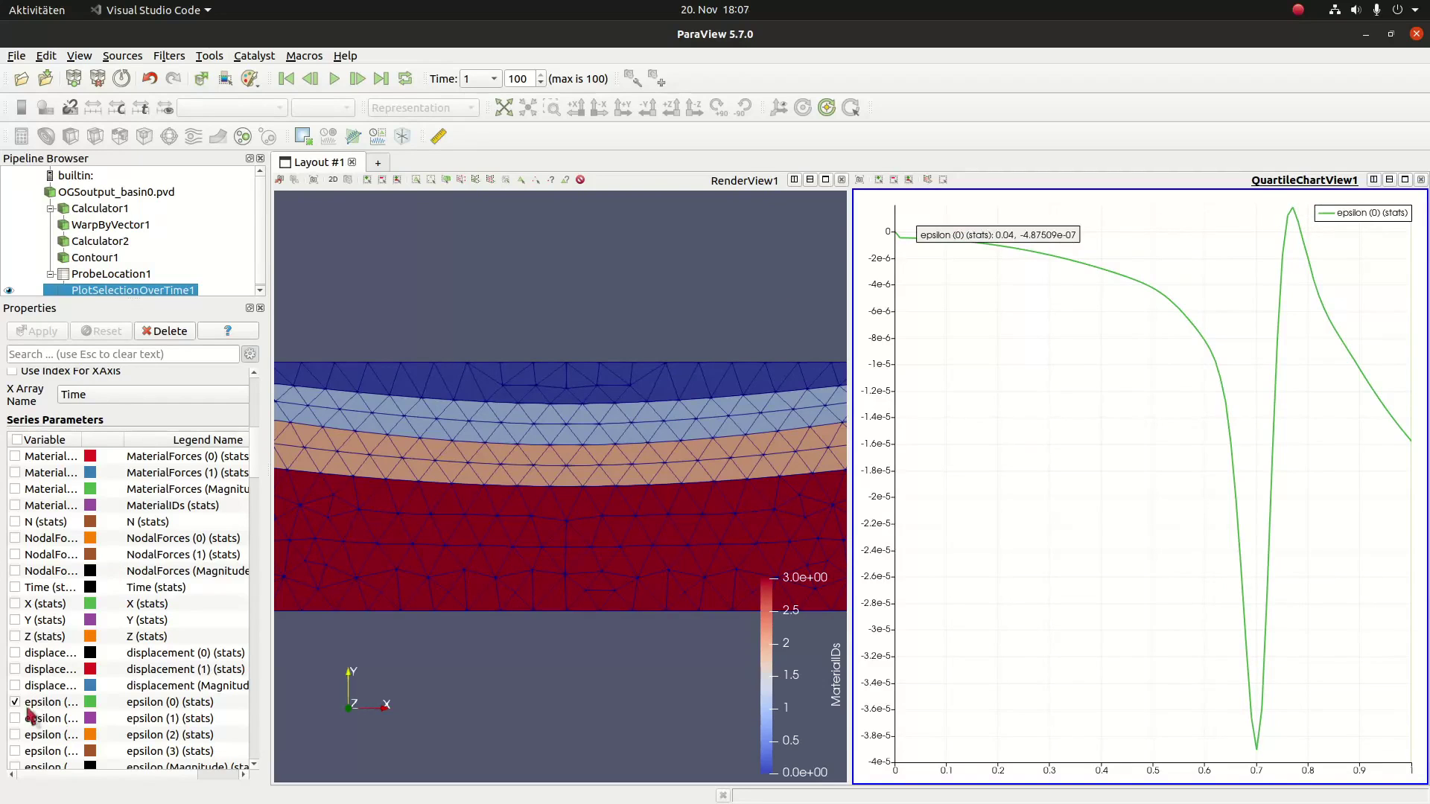
click(15, 718)
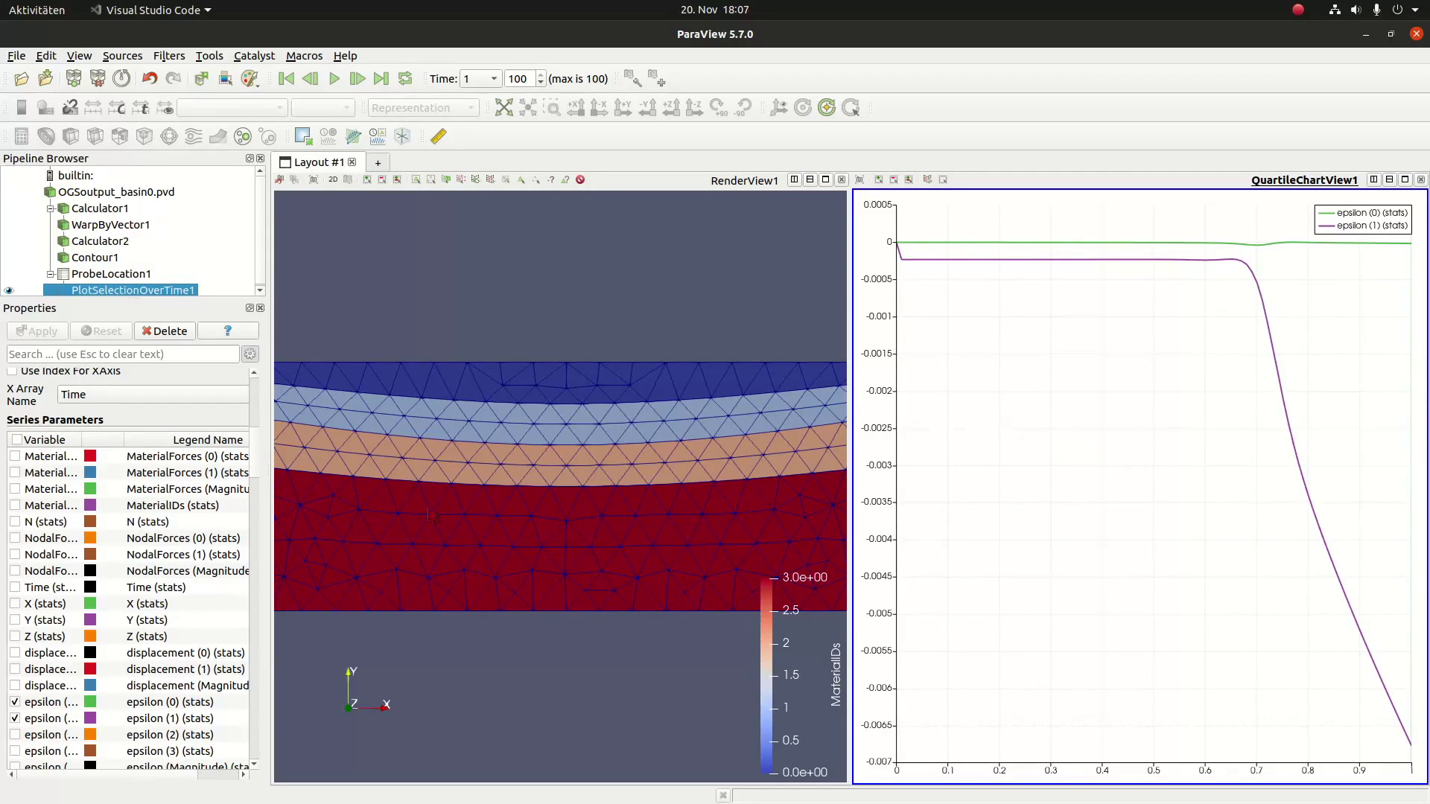
click(14, 735)
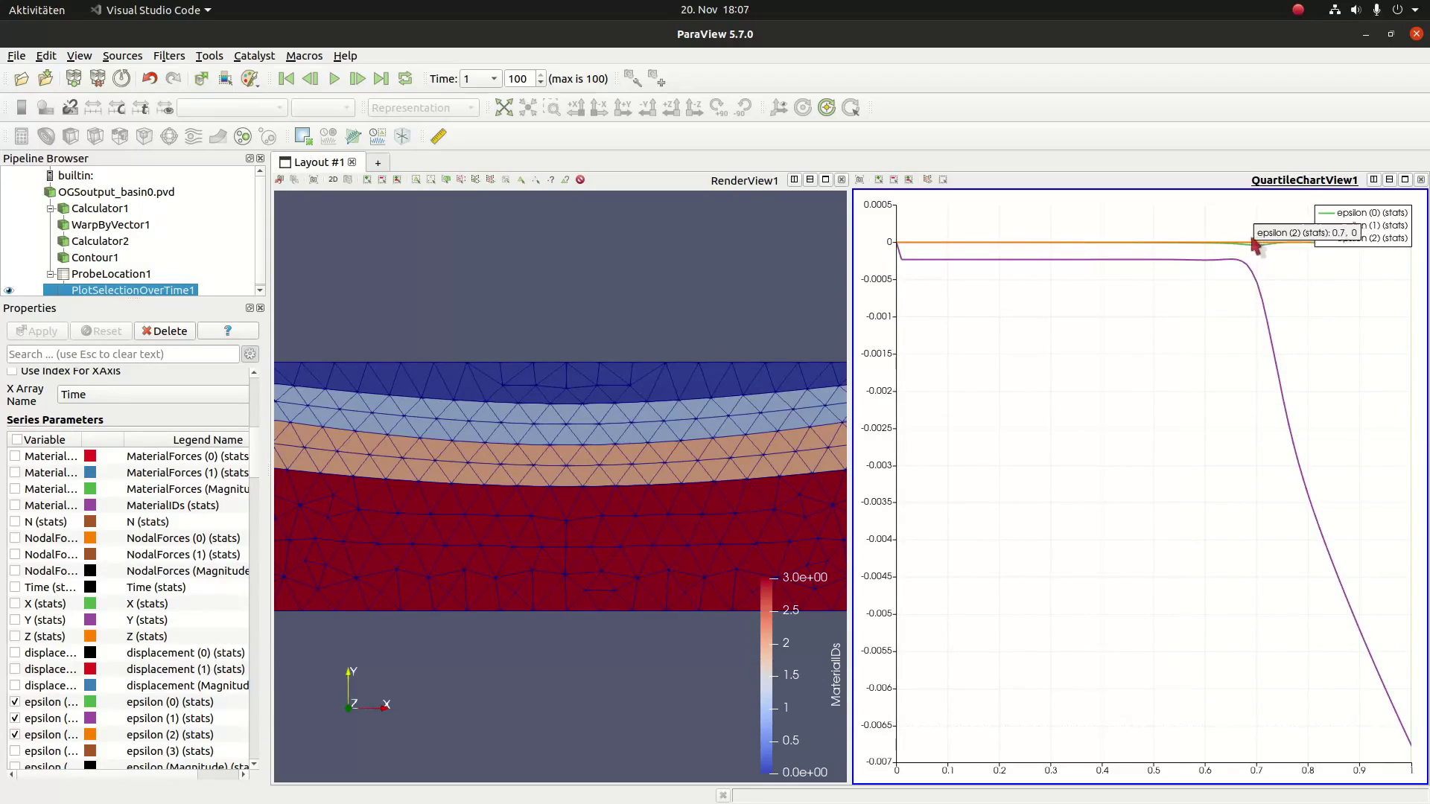
mouse_move(1229, 245)
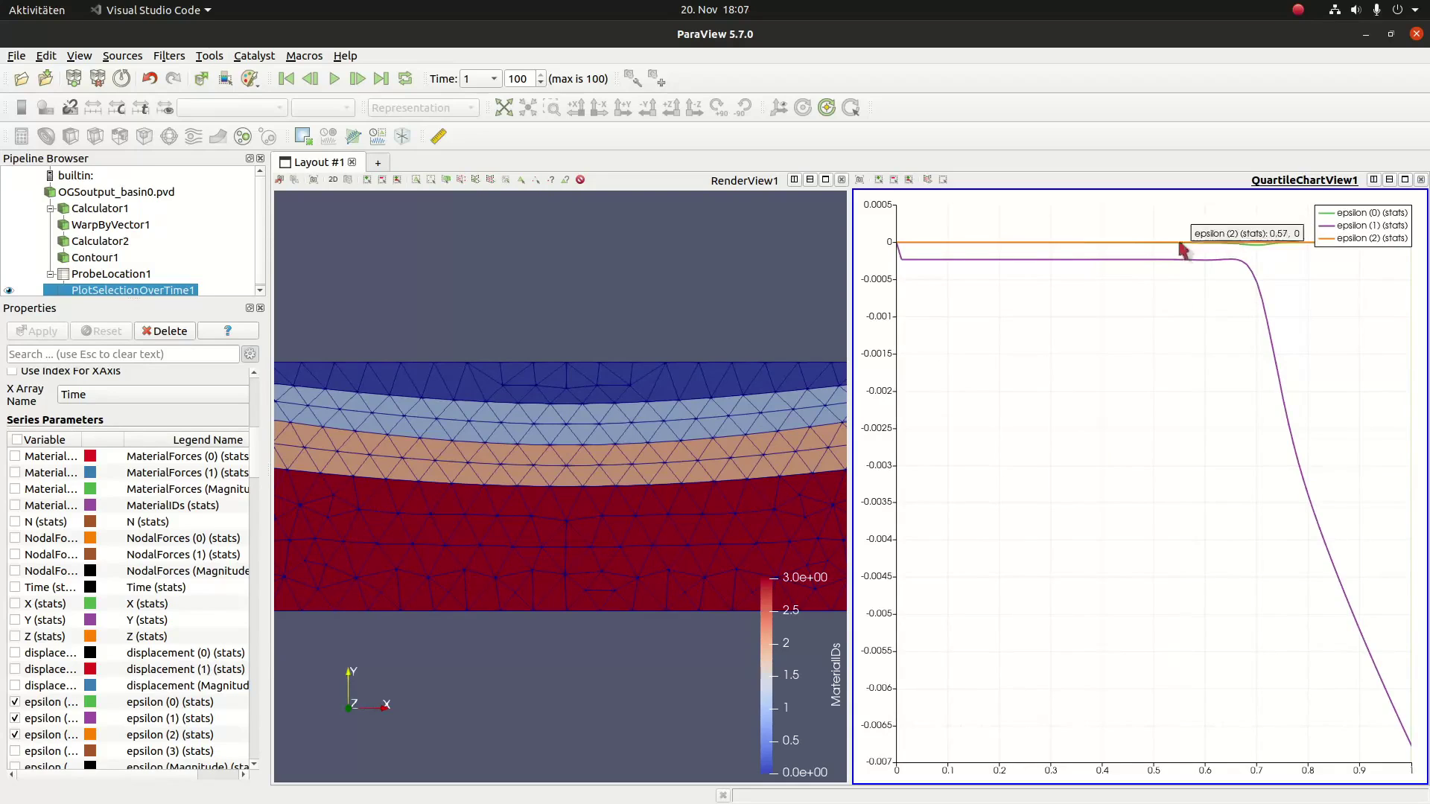
click(15, 750)
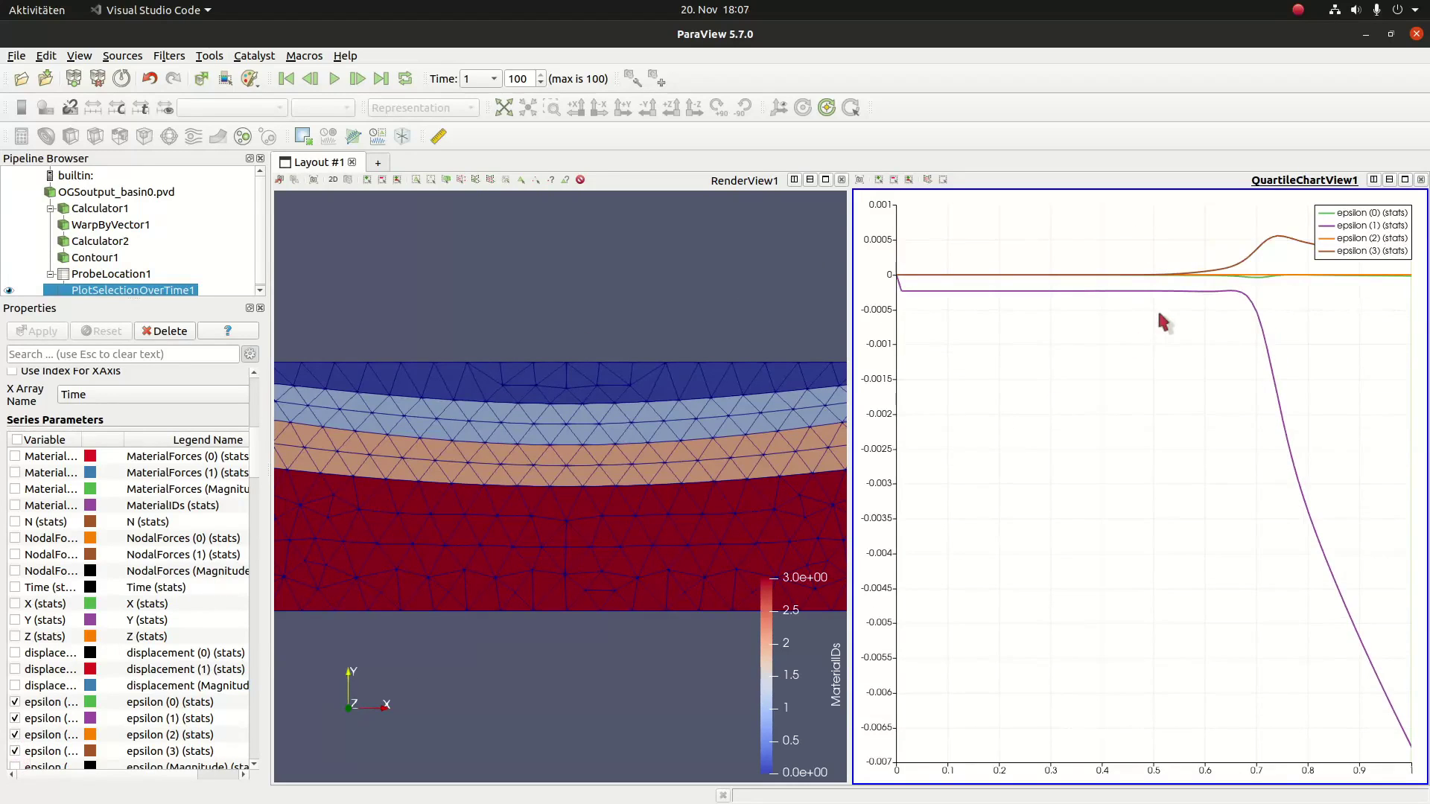
drag(1154, 347, 1160, 411)
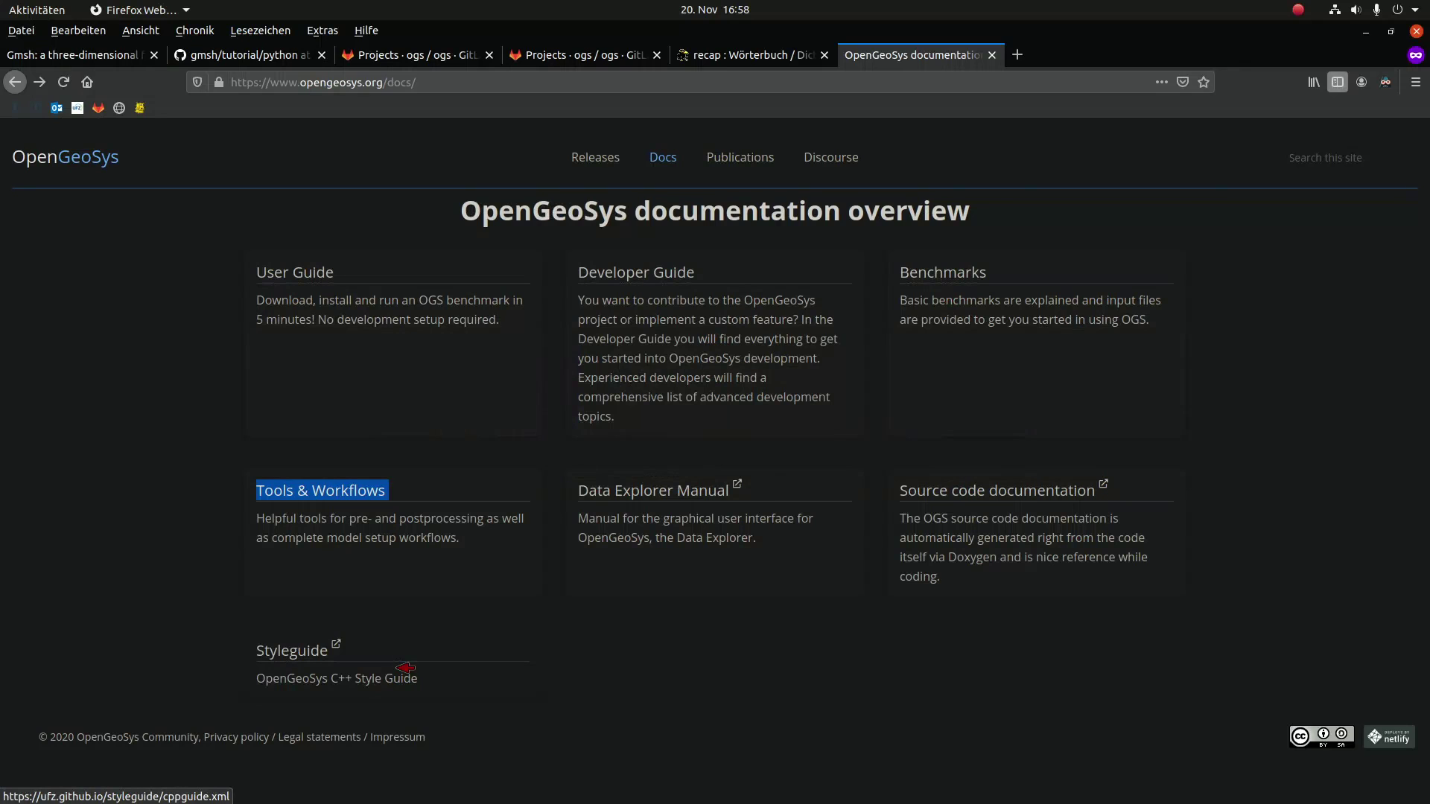
Clear the highlight, then select the Tools & Workflows heading and its description paragraph
click(201, 485)
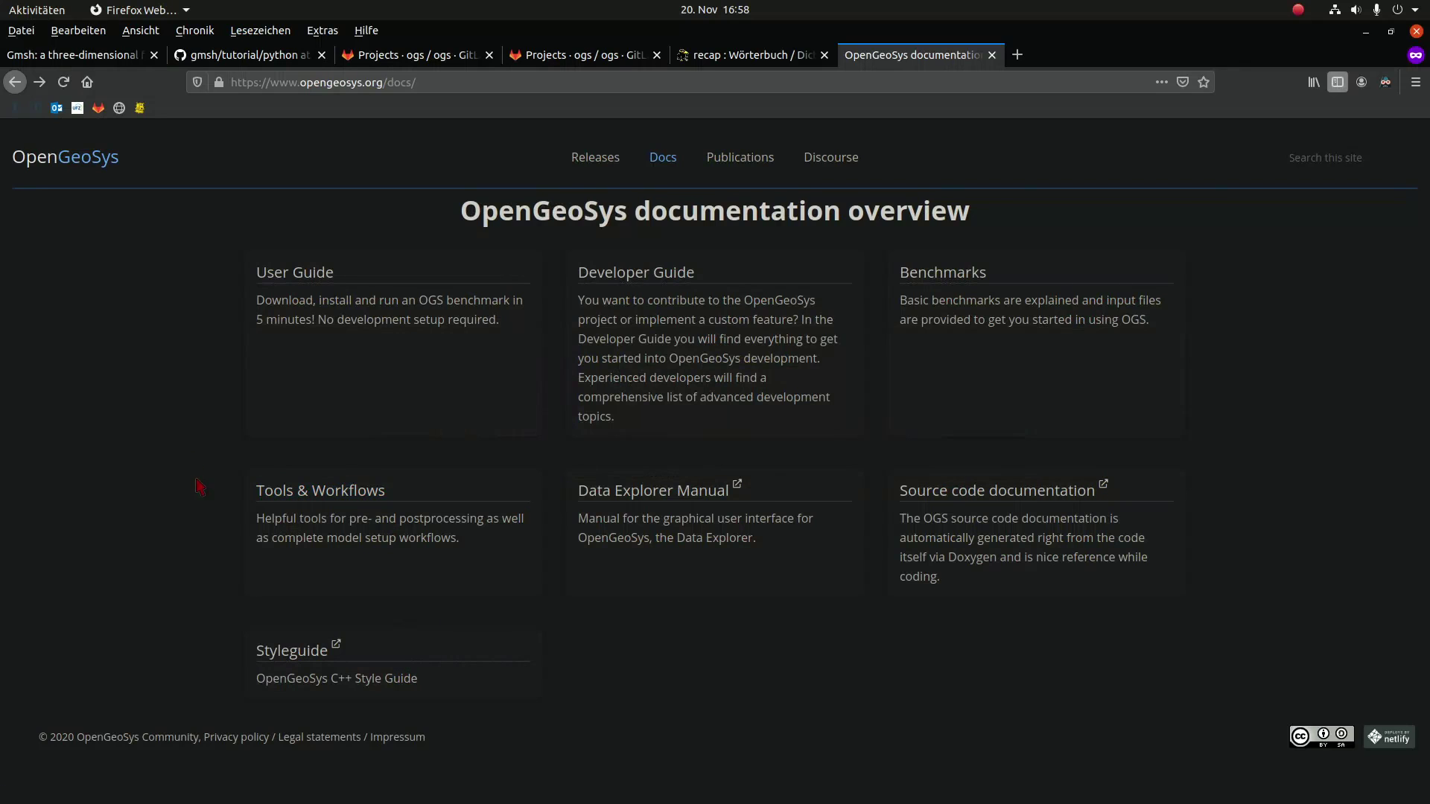
drag(248, 484, 472, 527)
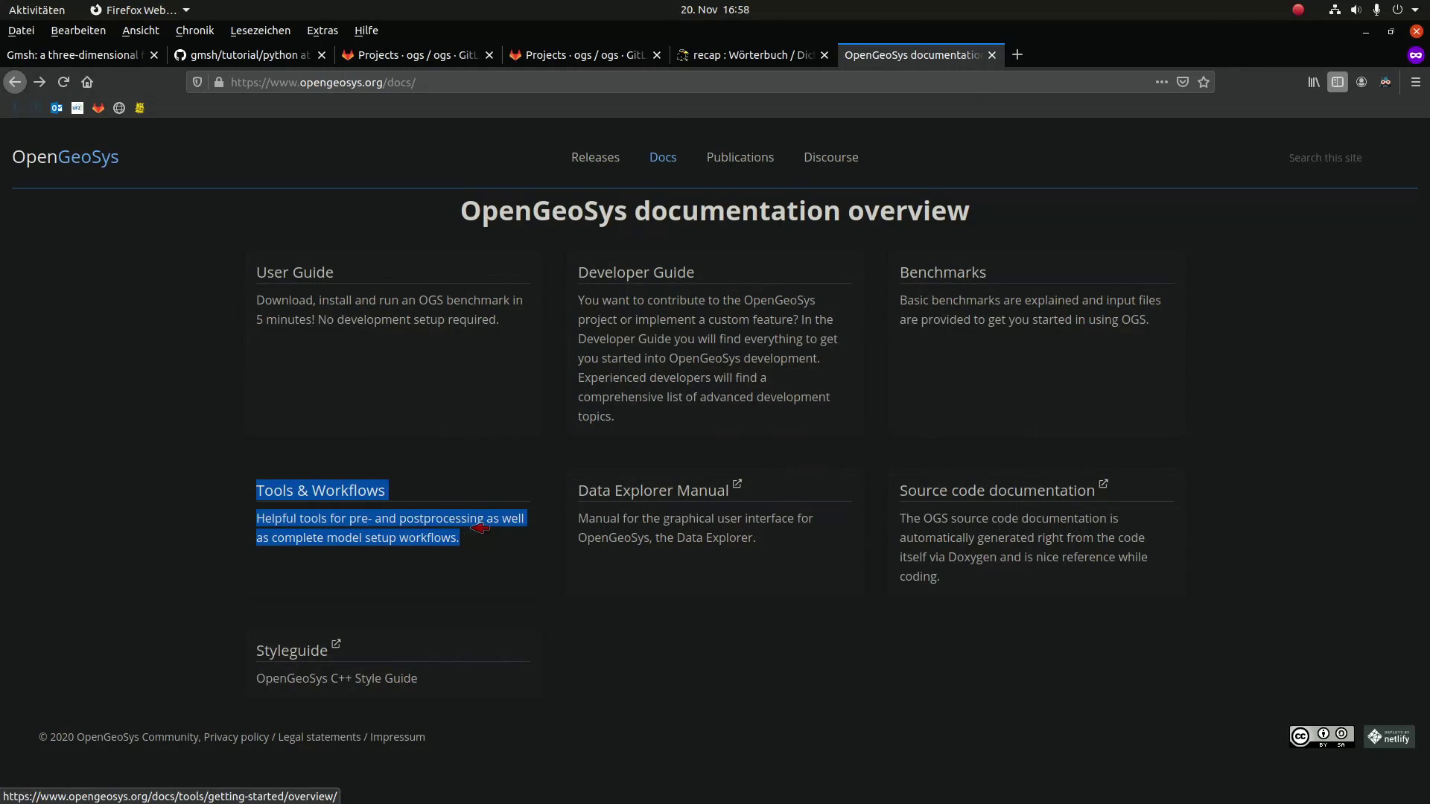